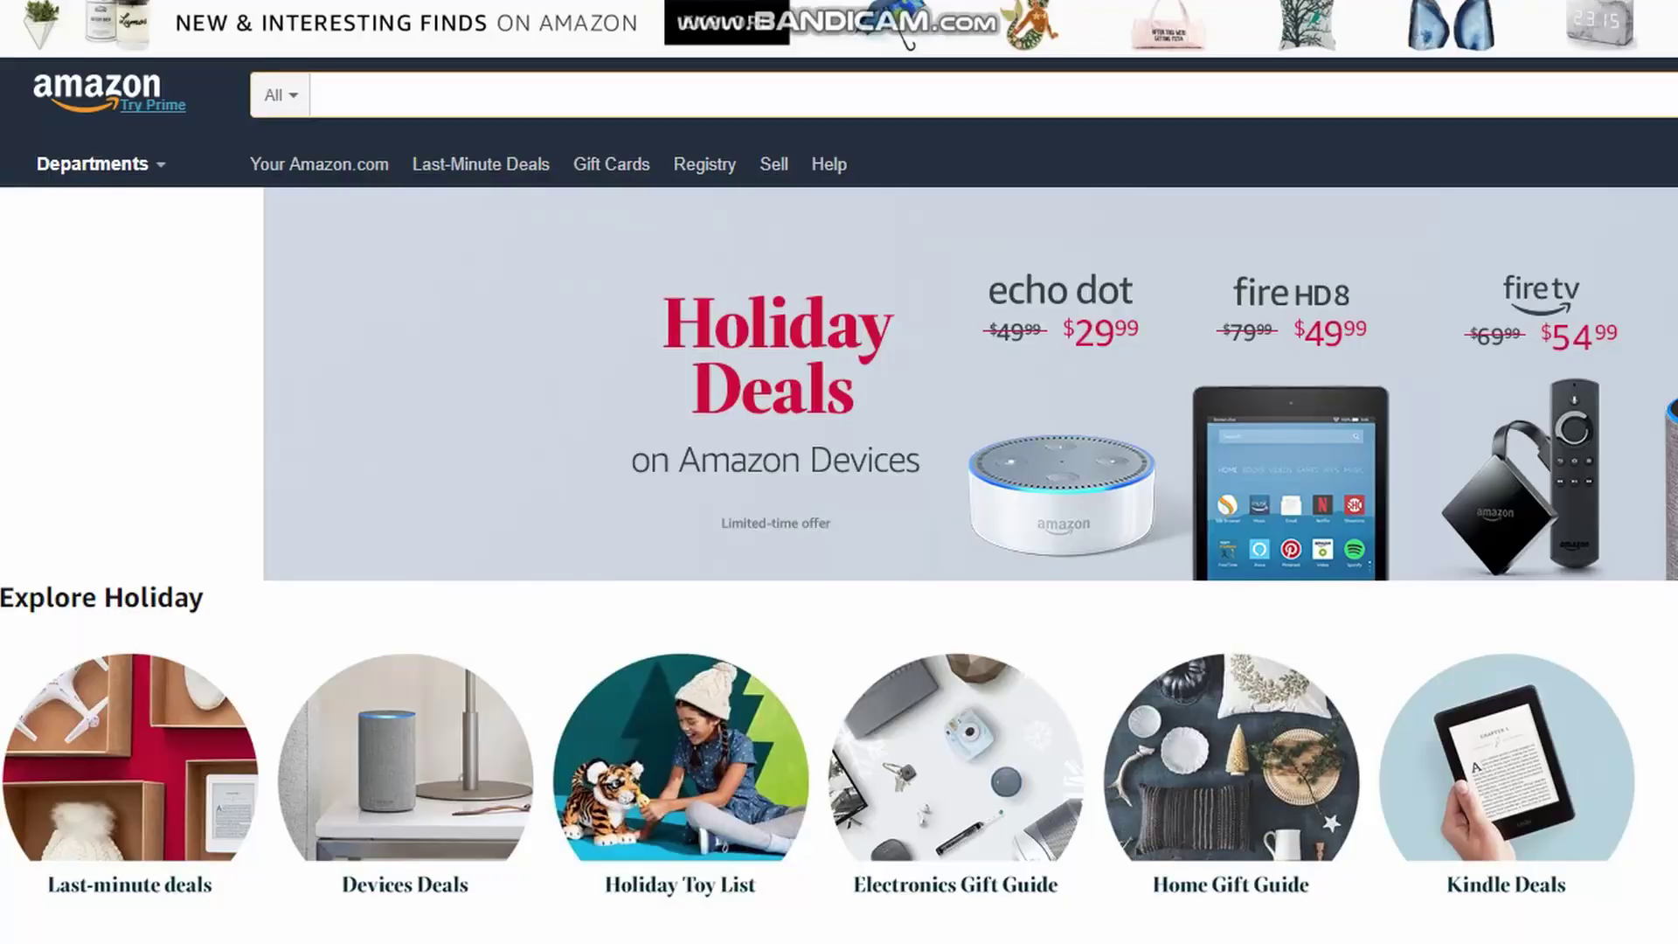
pyautogui.write('ard')
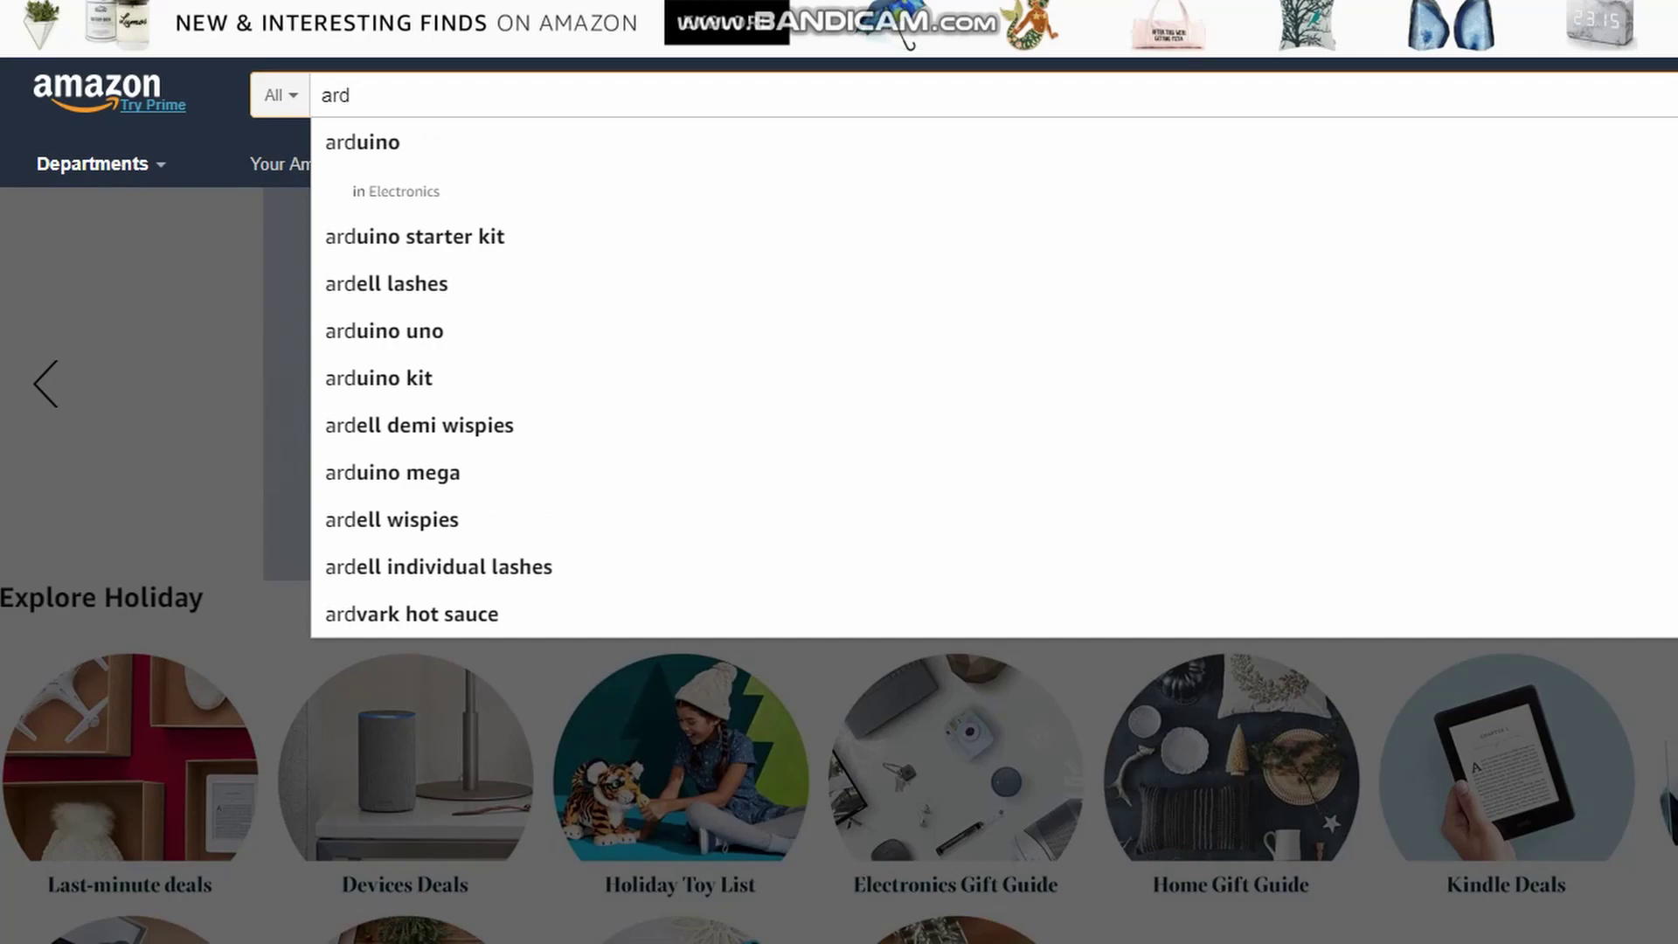
# Step: Accept the 'arduino' suggestion and run the Amazon search for arduino boards and kits
pyautogui.press('Down')
pyautogui.press('Return')
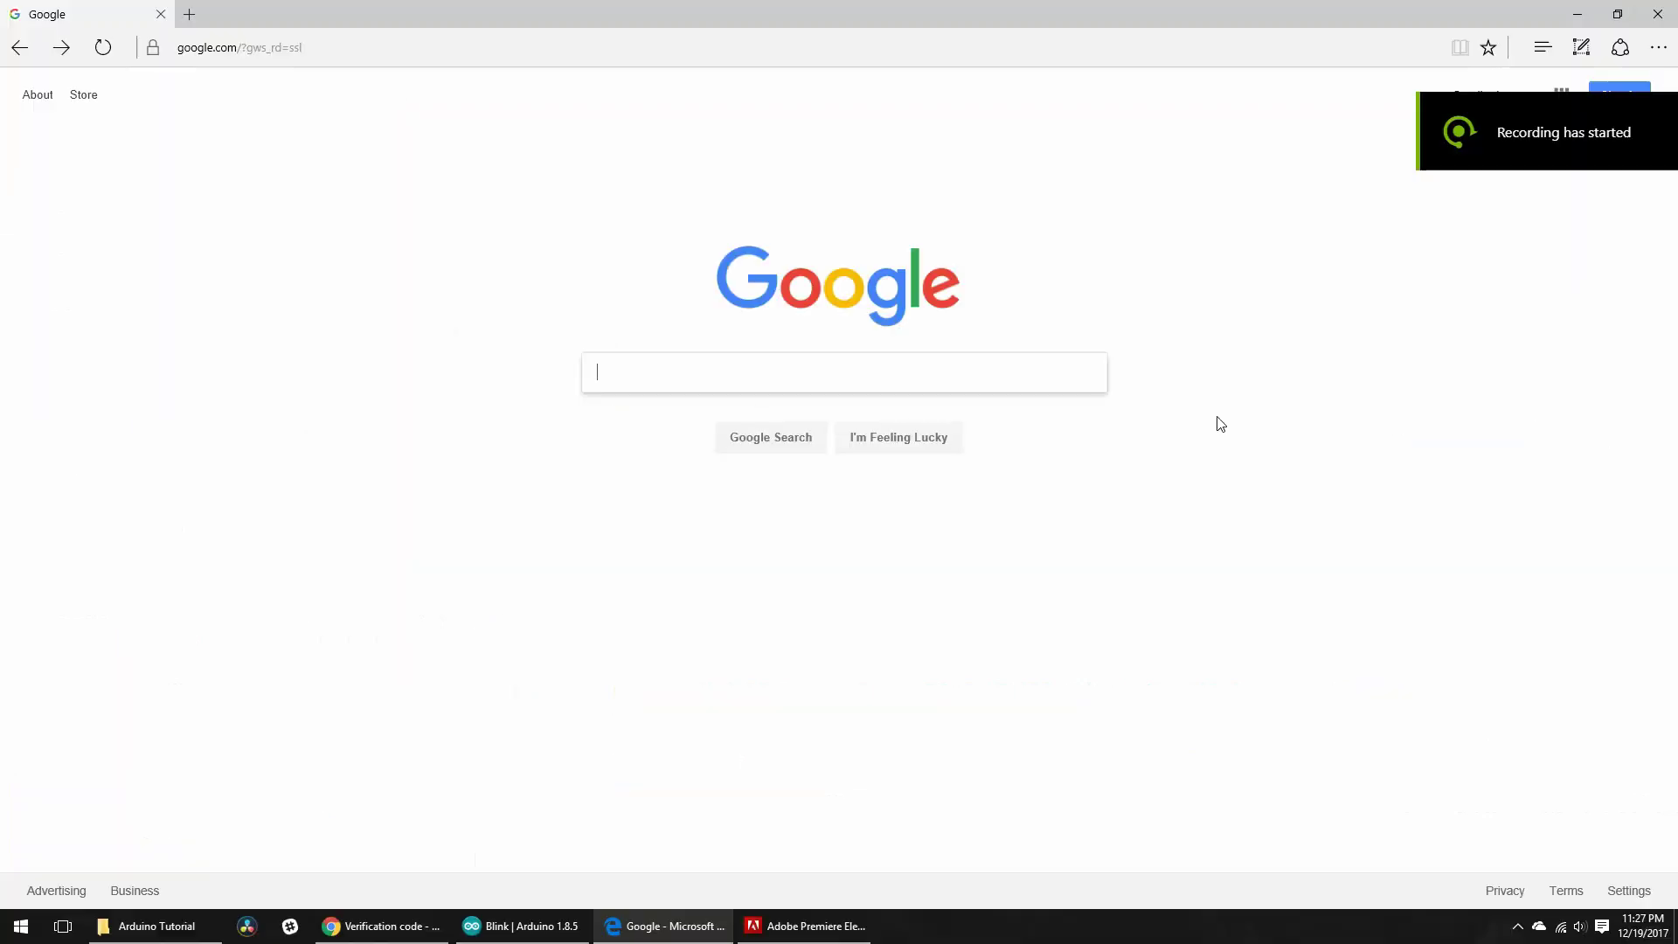
pyautogui.write('arduino ')
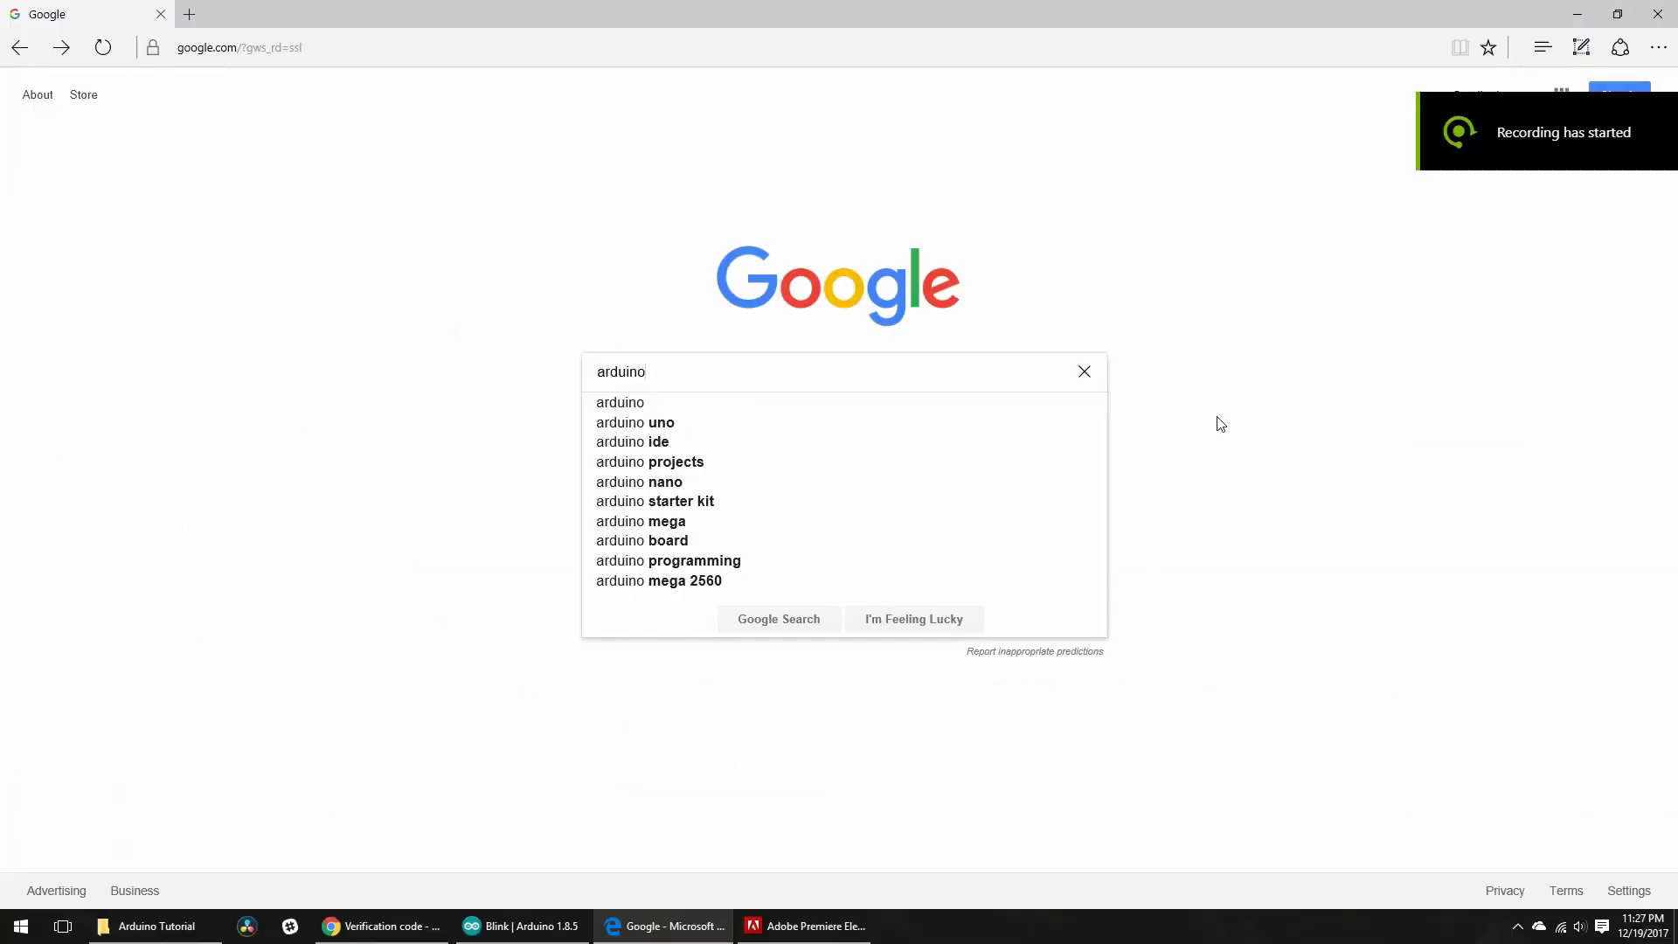
pyautogui.write('dow')
# Step: Google 'arduino download' and open the arduino.cc Arduino Software page for IDE 1.8.5
pyautogui.press('Down')
pyautogui.press('Return')
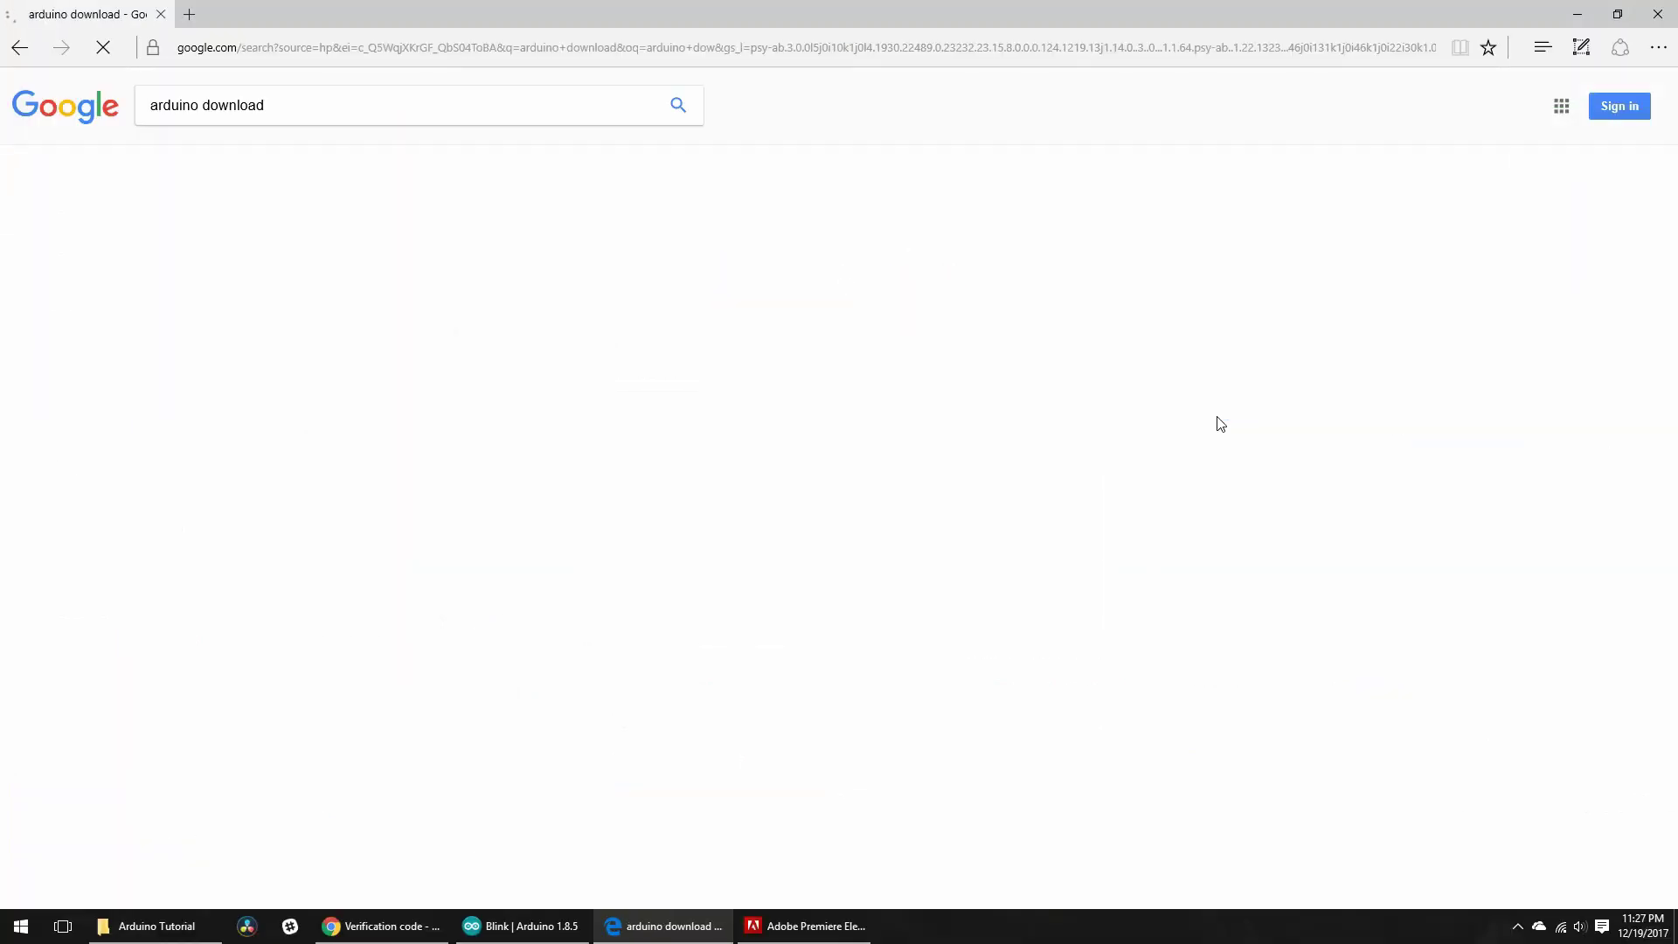
pyautogui.click(217, 234)
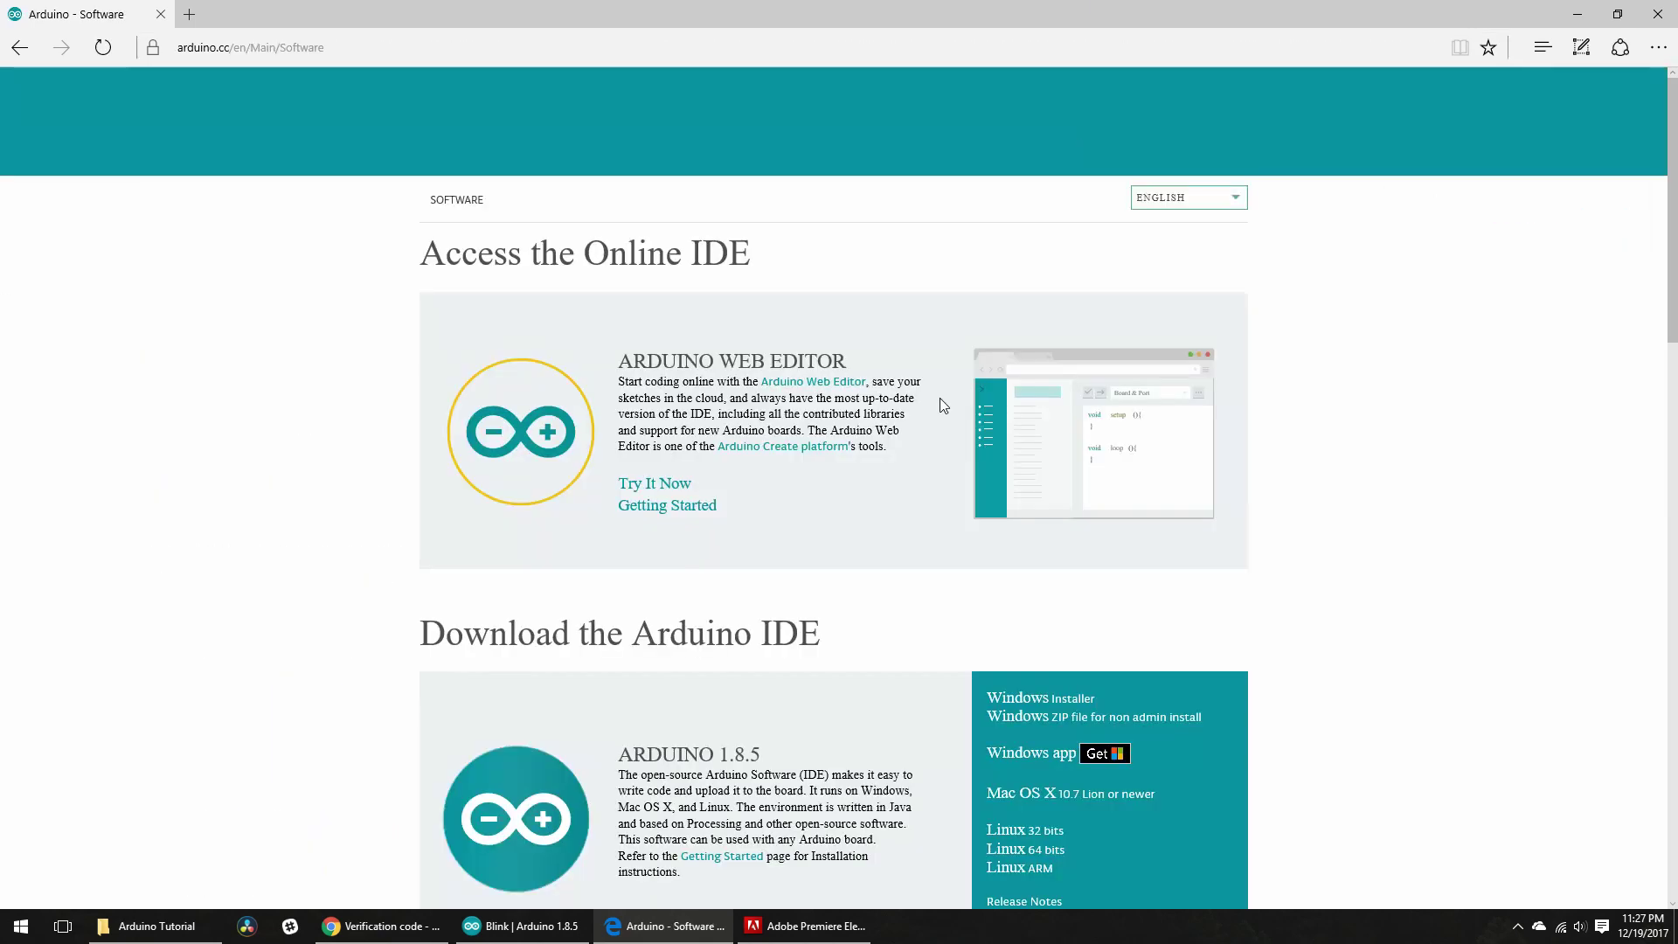
pyautogui.scroll(-5, 806, 346)
pyautogui.scroll(1, 806, 346)
pyautogui.moveTo(421, 256); pyautogui.dragTo(760, 256)
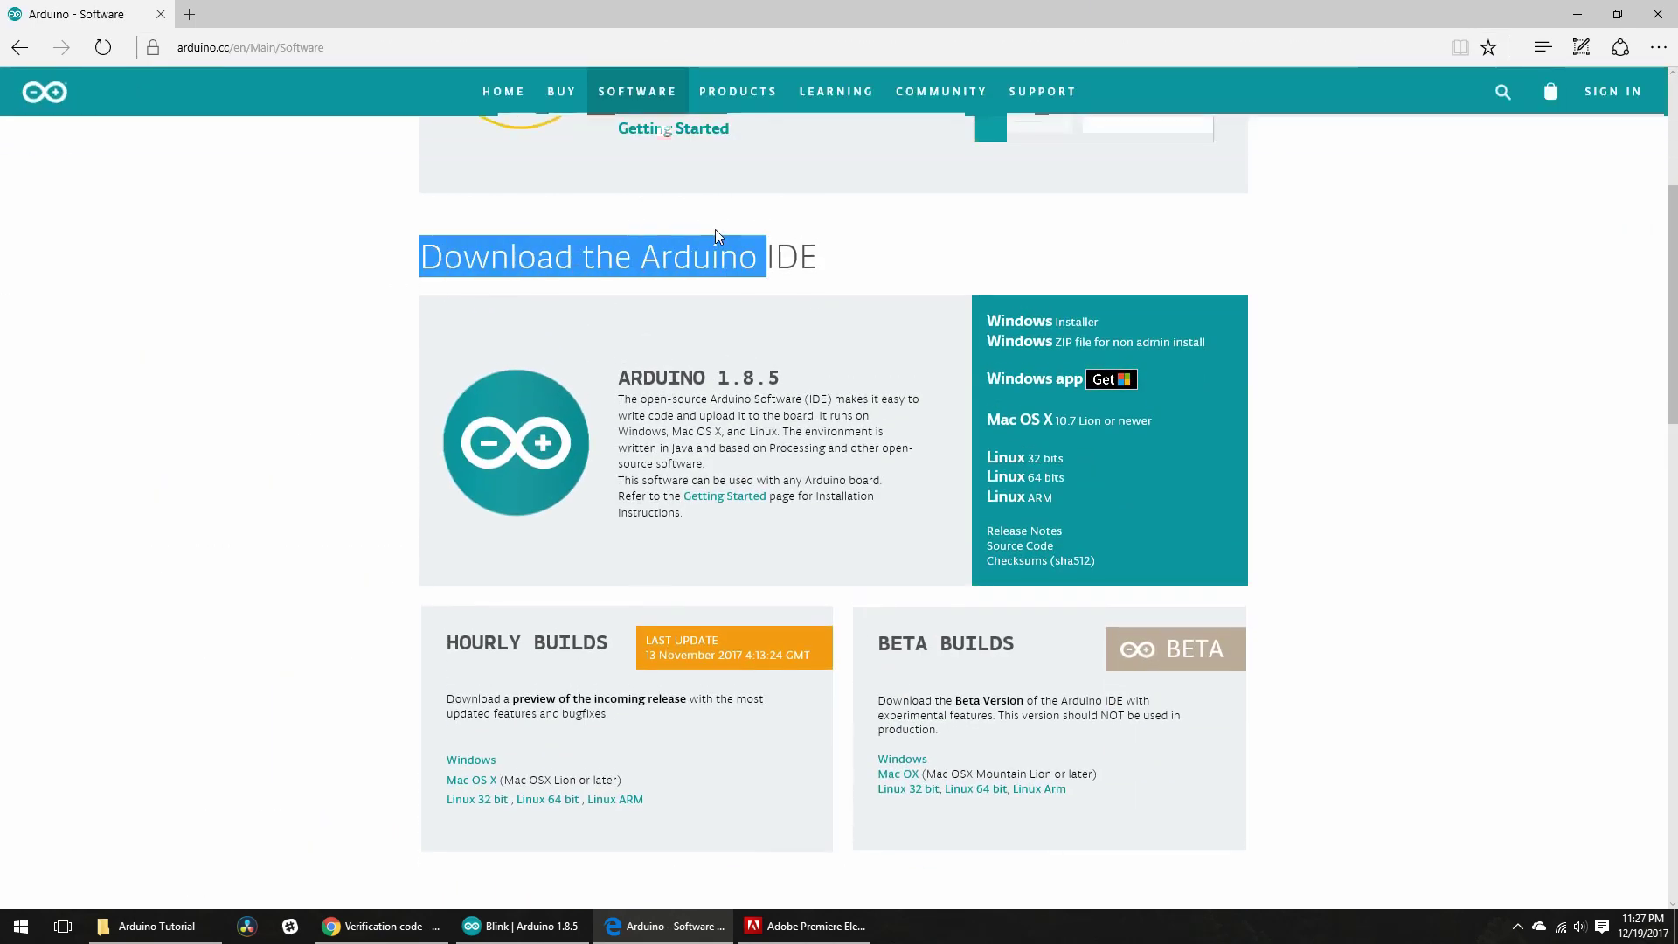
pyautogui.click(821, 236)
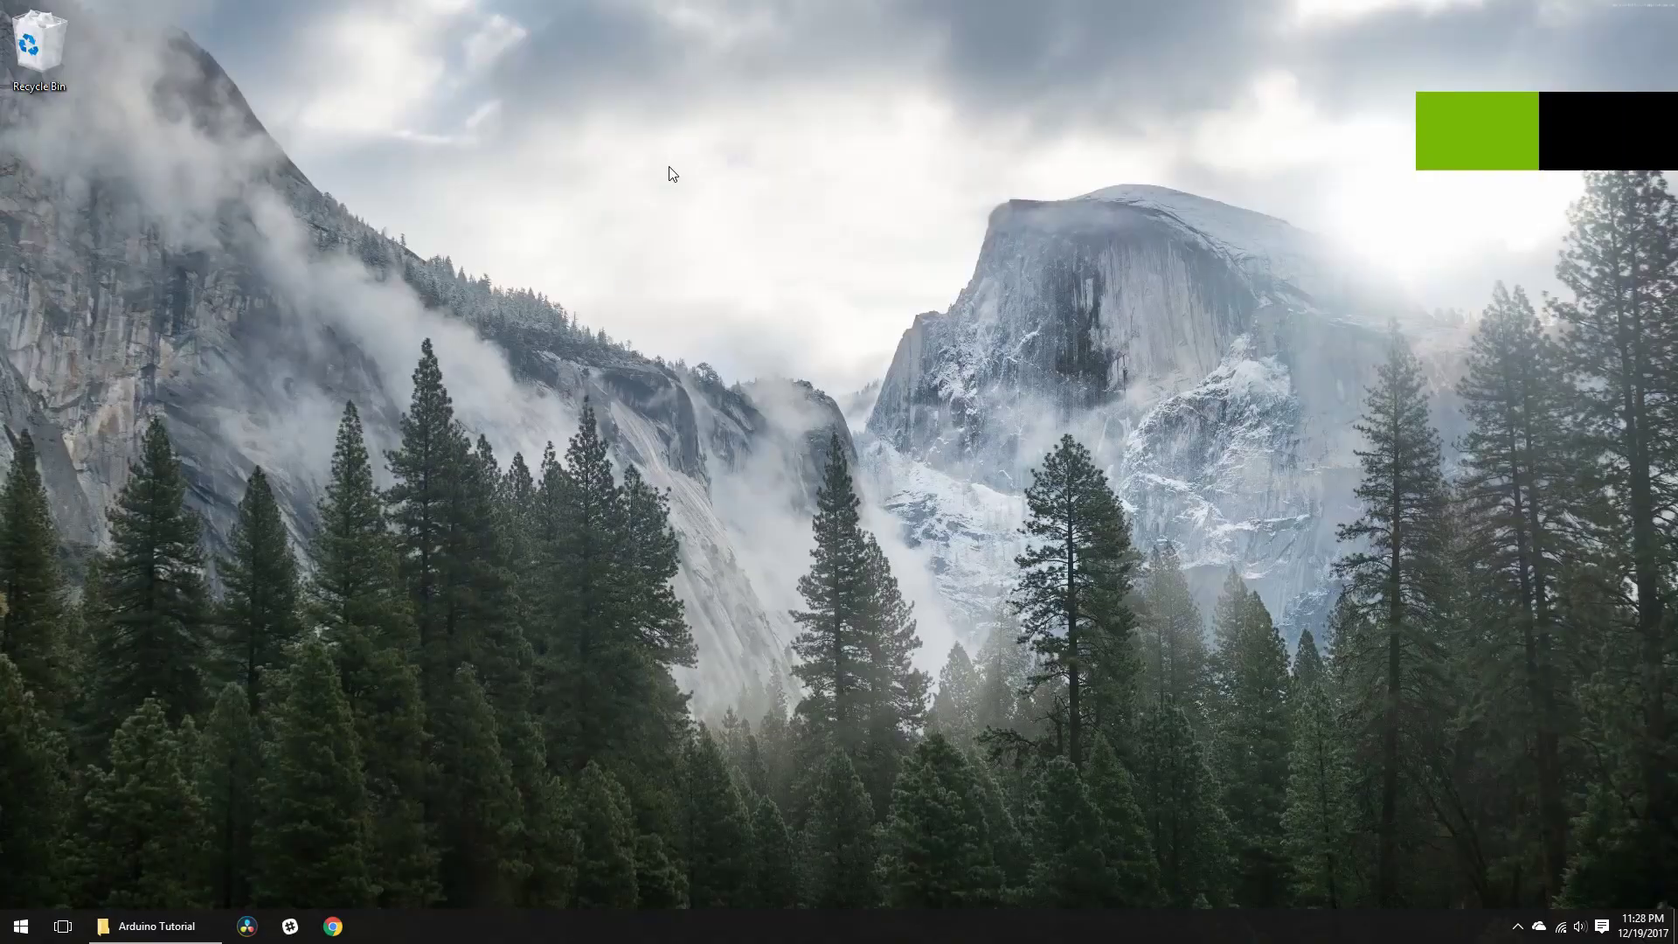
# Step: Launch Arduino IDE from the Start menu and move its sketch window up and left
pyautogui.press('super')
pyautogui.write('ard')
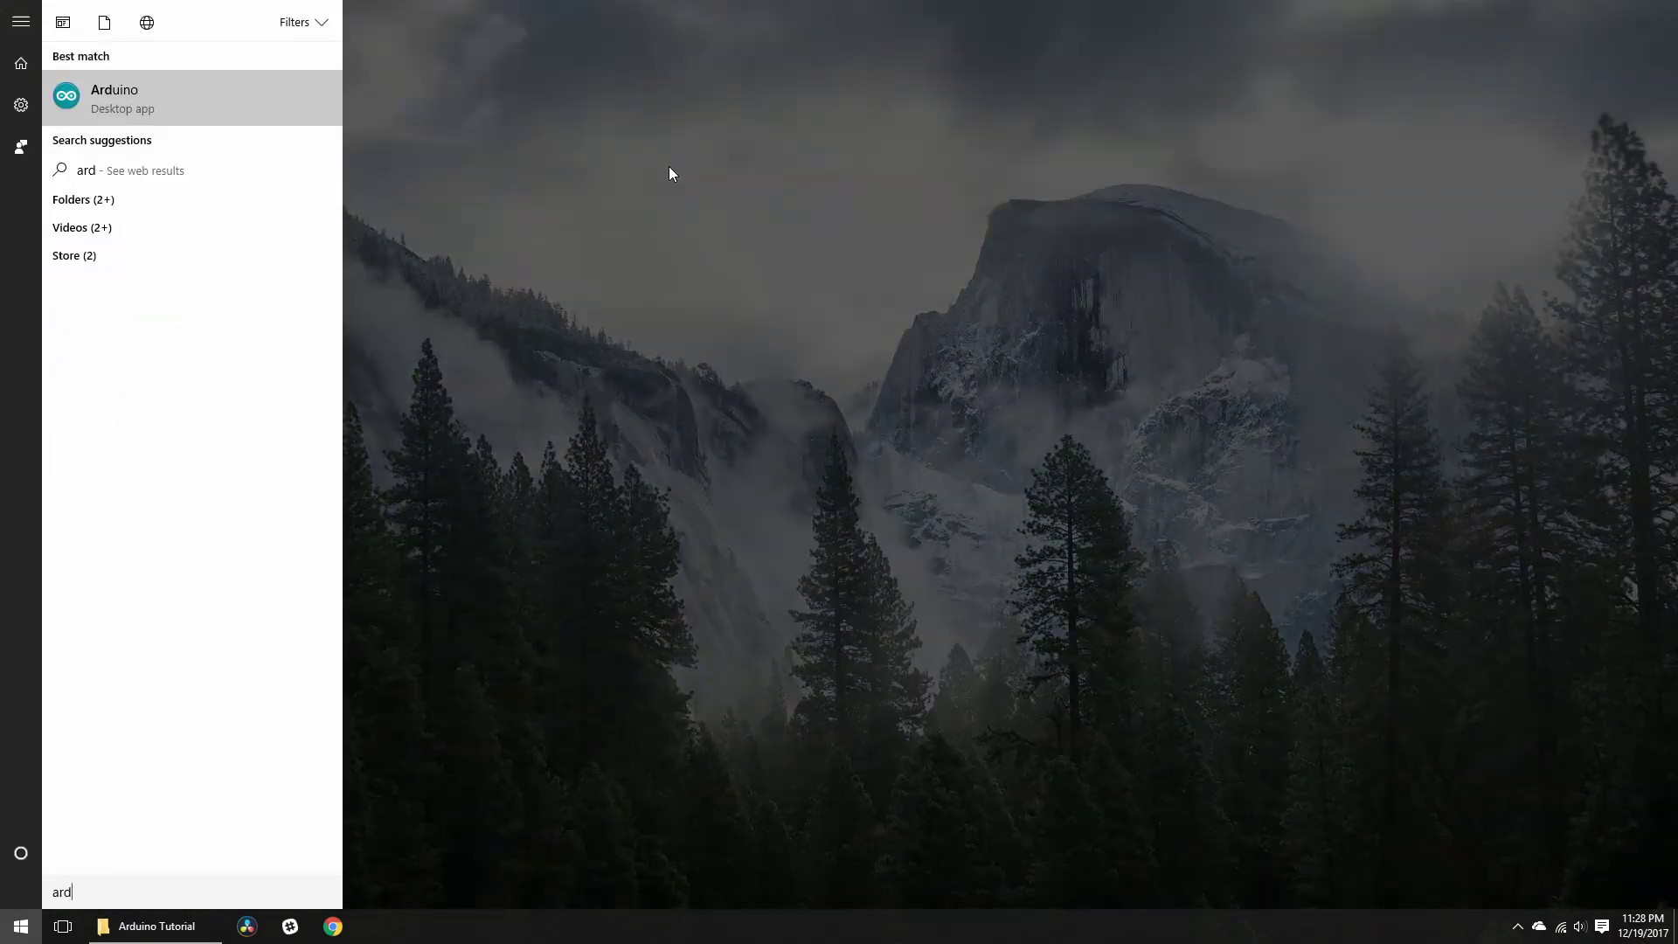
pyautogui.press('Return')
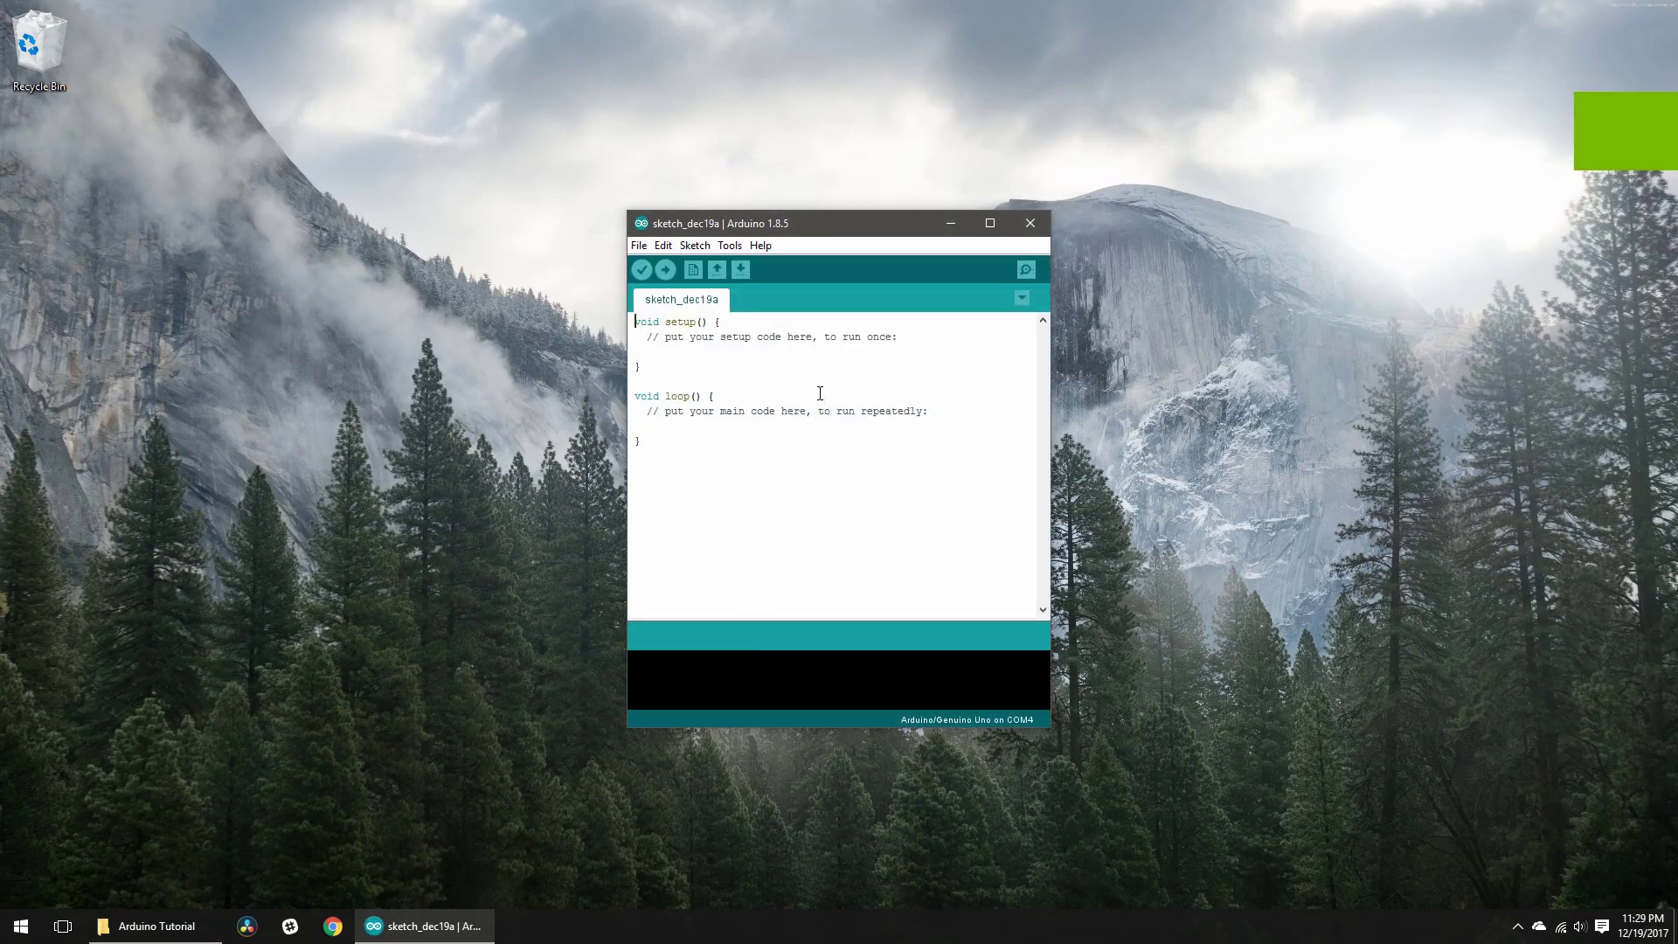
pyautogui.moveTo(817, 219); pyautogui.dragTo(686, 197)
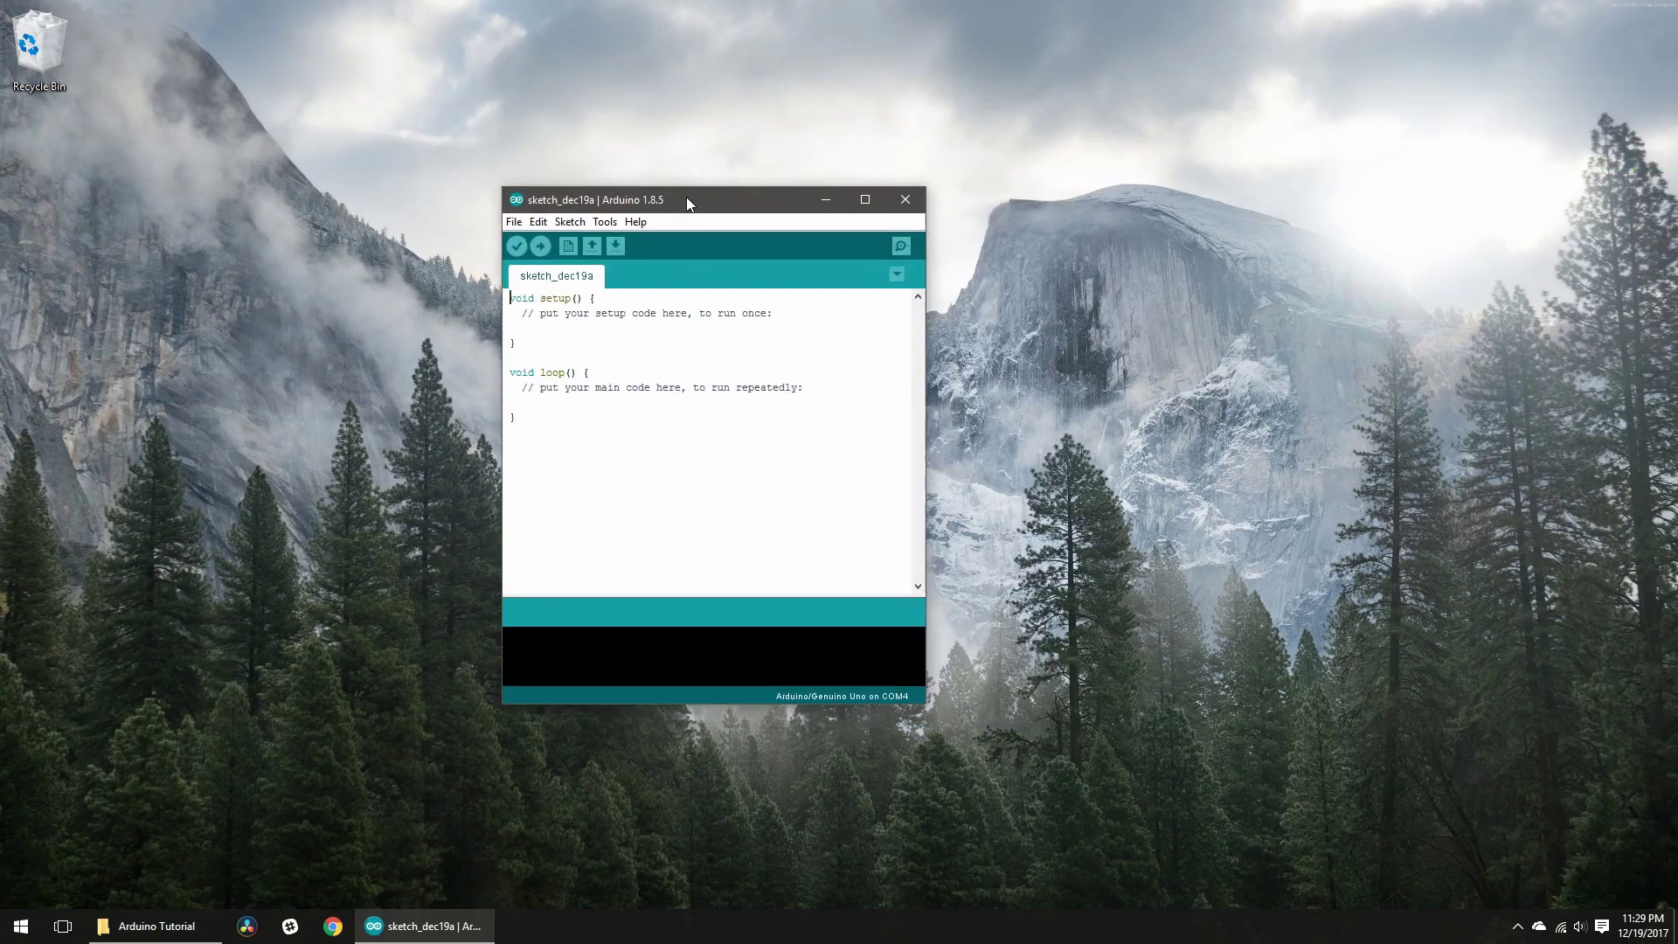
# Step: Open the 01.Basics > Blink example and close the empty sketch_dec19a window
pyautogui.click(580, 245)
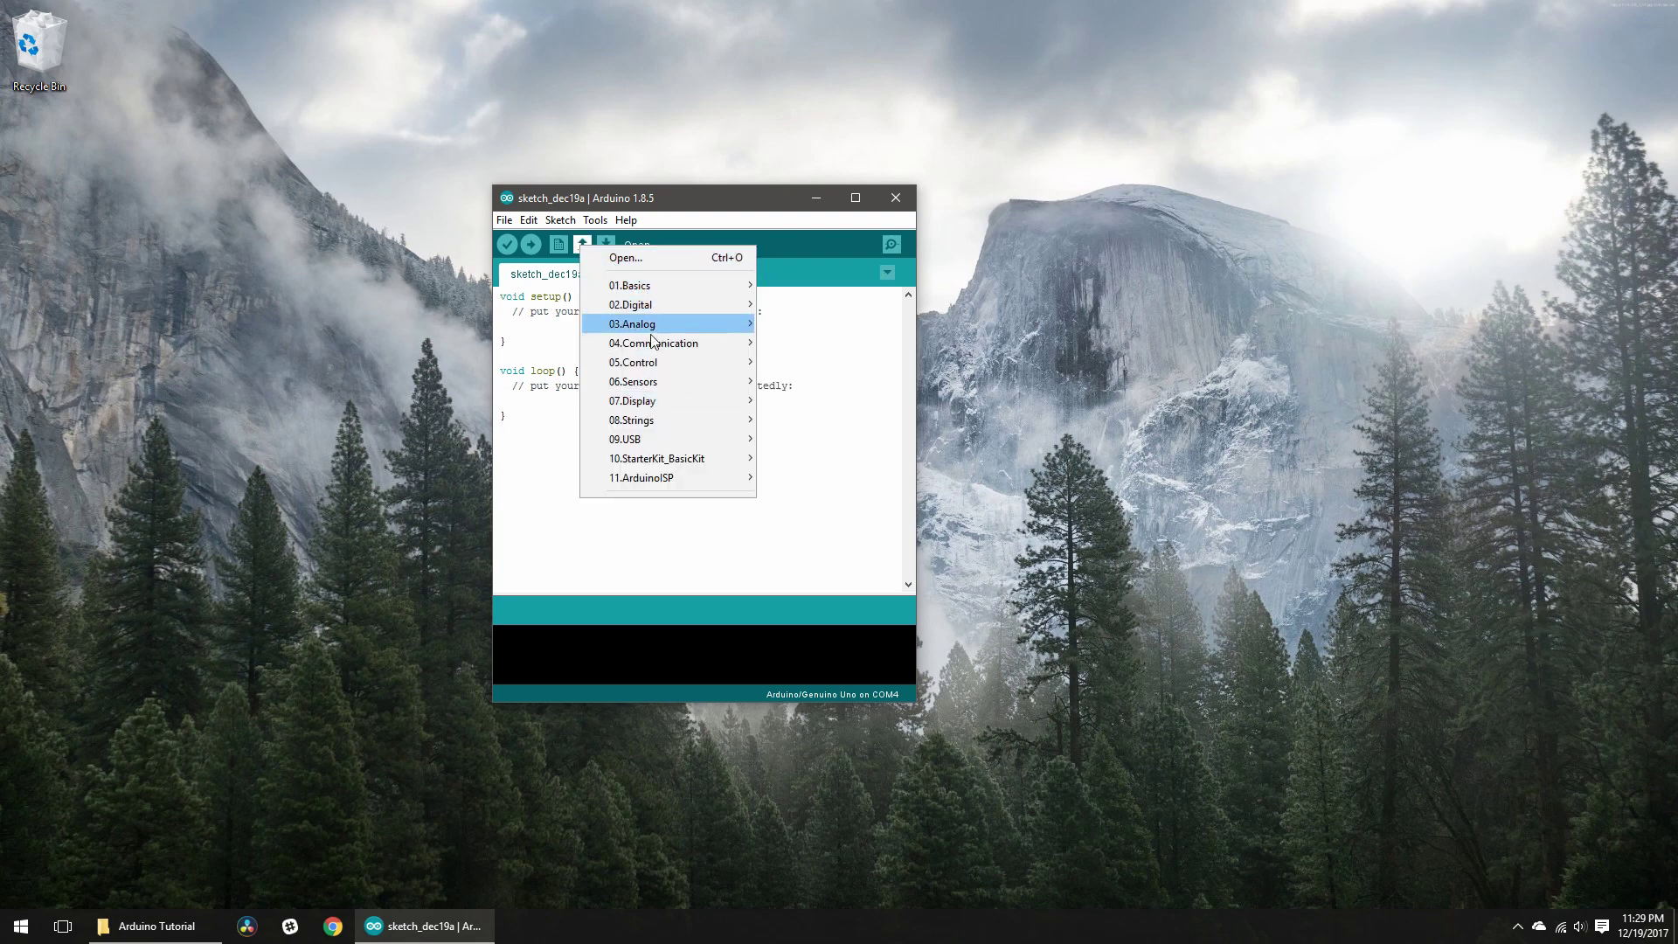
pyautogui.moveTo(669, 285)
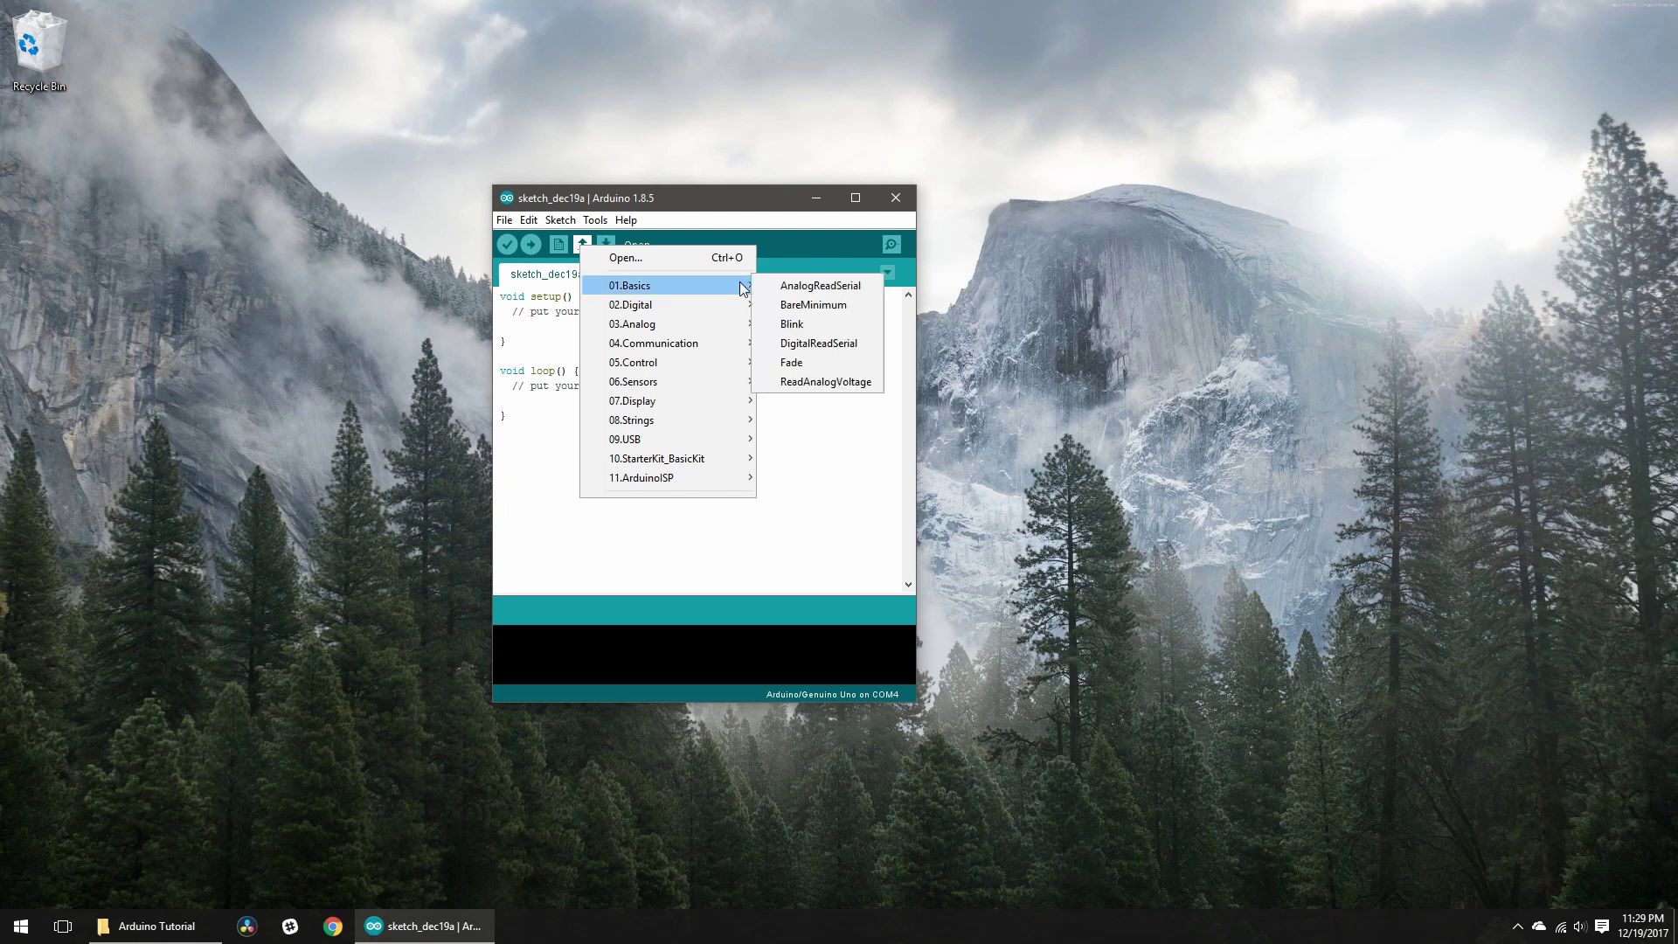
pyautogui.click(795, 326)
pyautogui.click(827, 227)
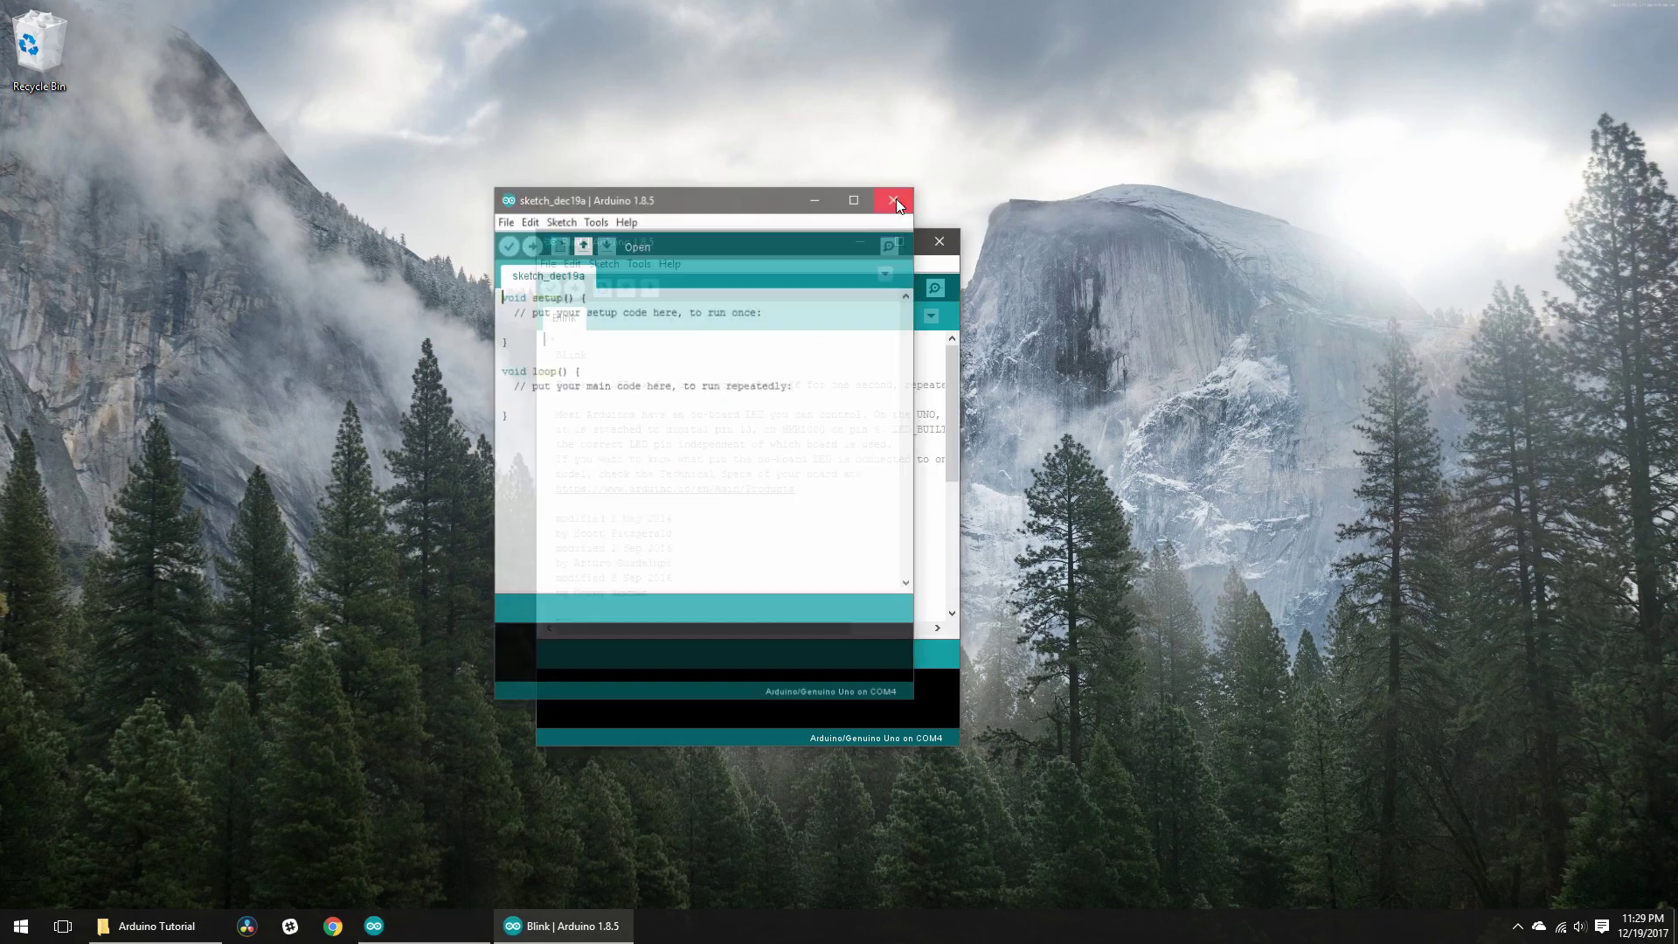
pyautogui.click(895, 198)
# Step: Maximize the Blink window, snap it to the left half, and highlight its code comments
pyautogui.doubleClick(770, 249)
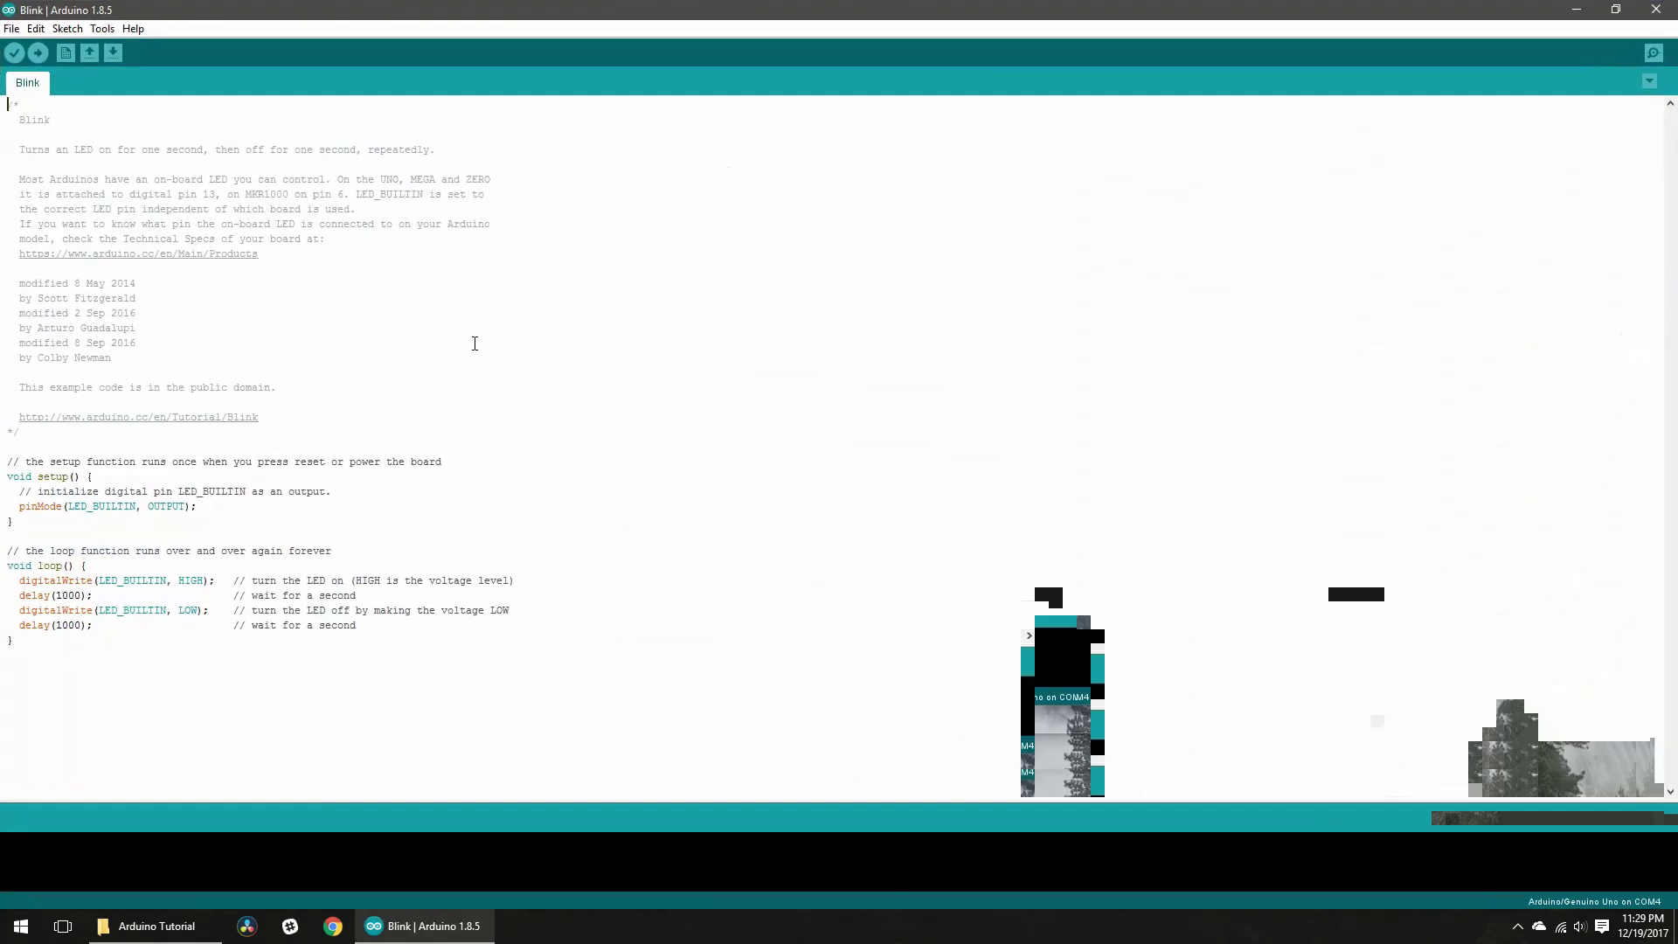
pyautogui.press('super+Left')
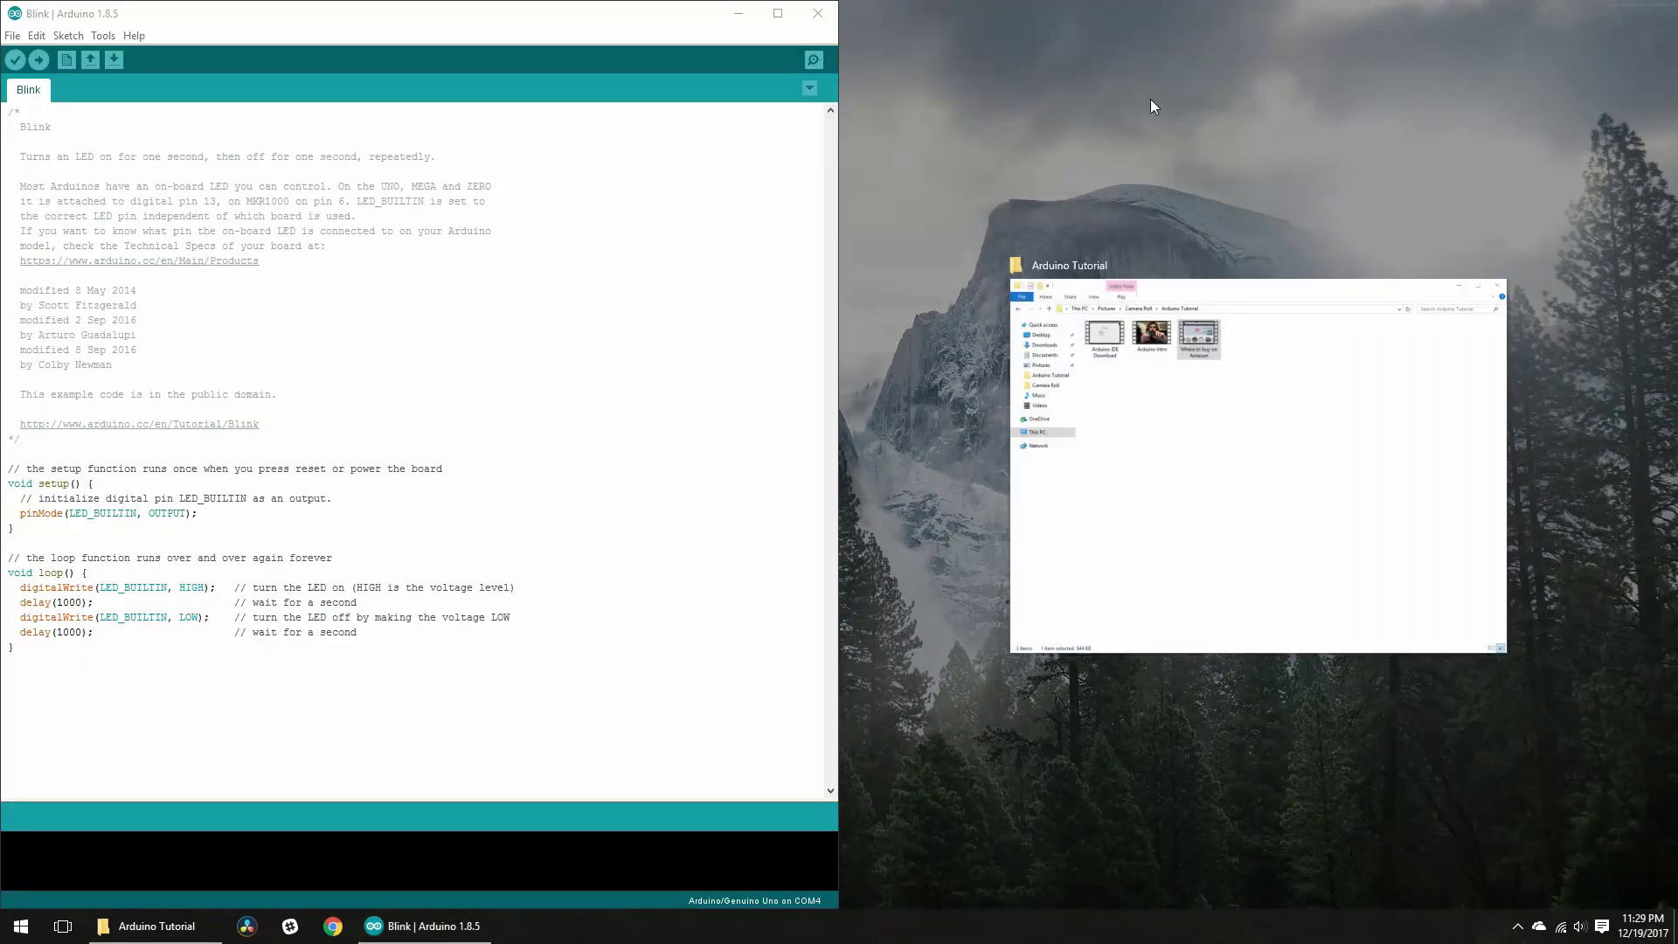
pyautogui.press('Escape')
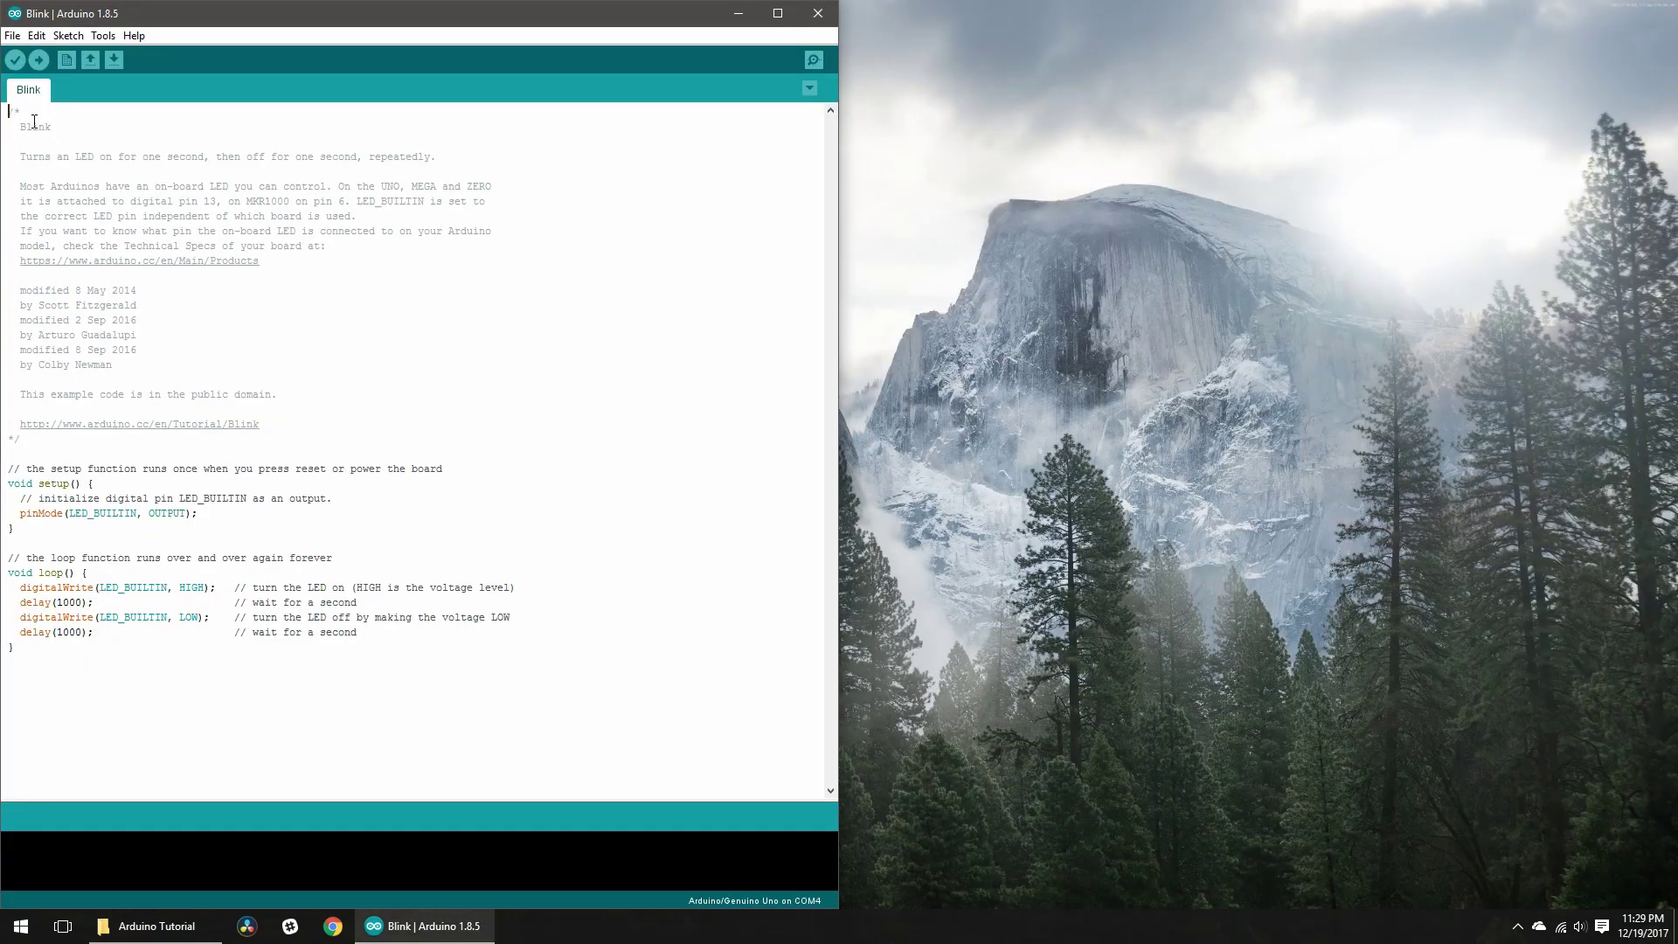
pyautogui.moveTo(33, 120); pyautogui.dragTo(219, 649)
pyautogui.moveTo(257, 175); pyautogui.dragTo(139, 305)
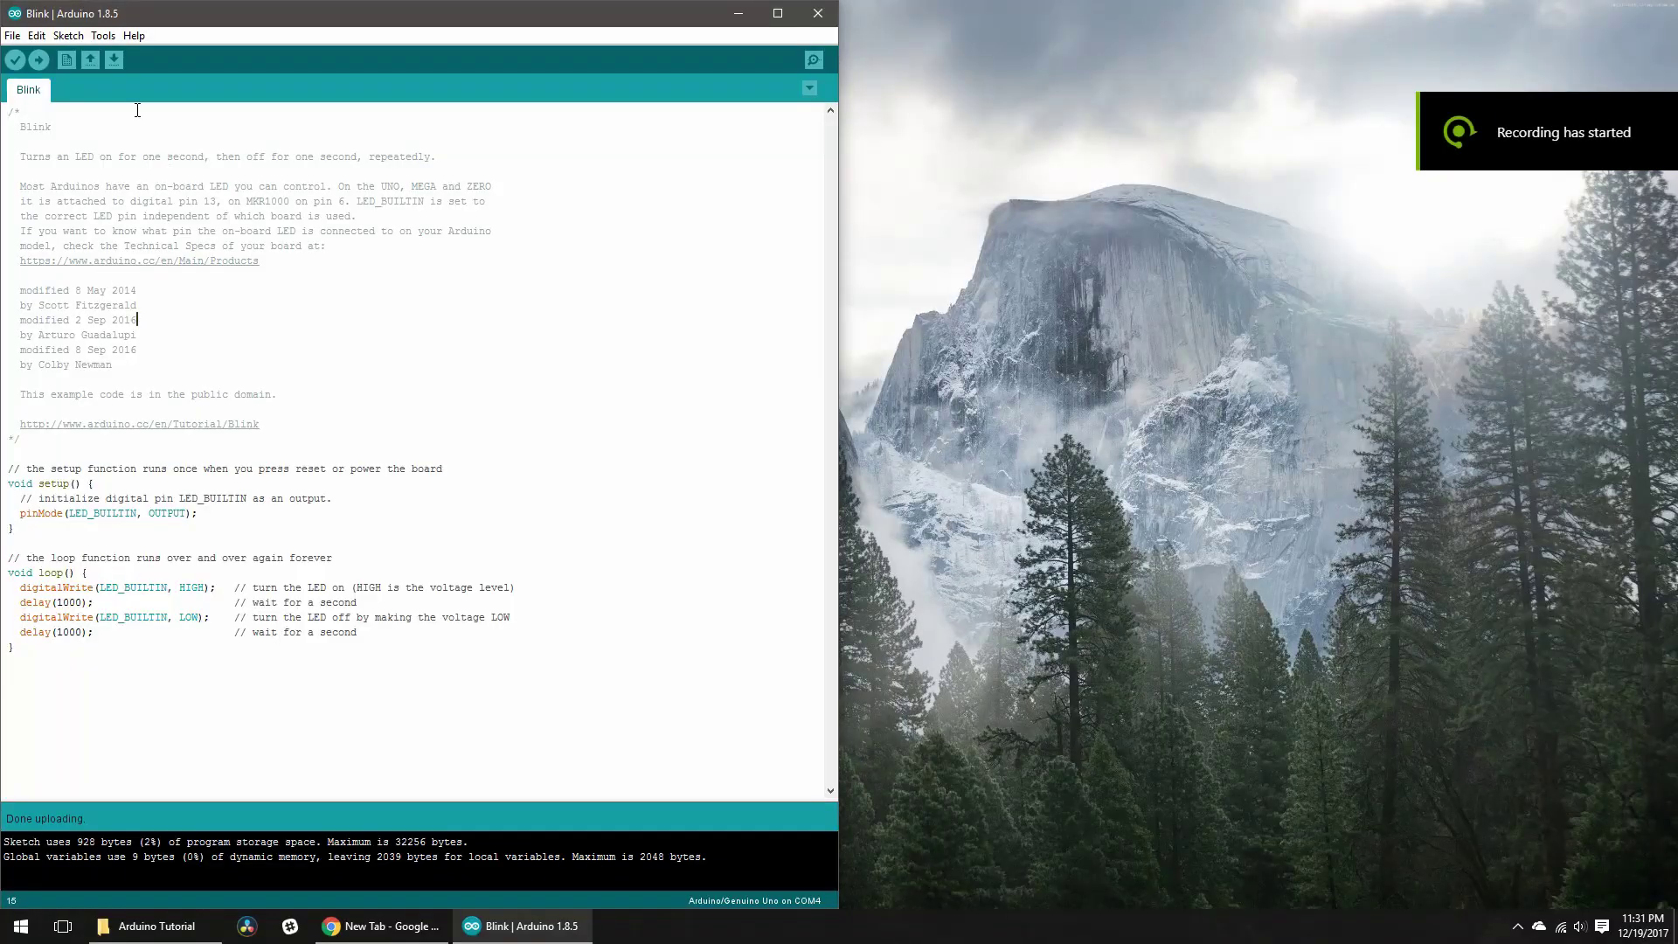
# Step: Set the port to COM4 (Arduino/Genuino Uno) and upload the Blink sketch
pyautogui.click(104, 36)
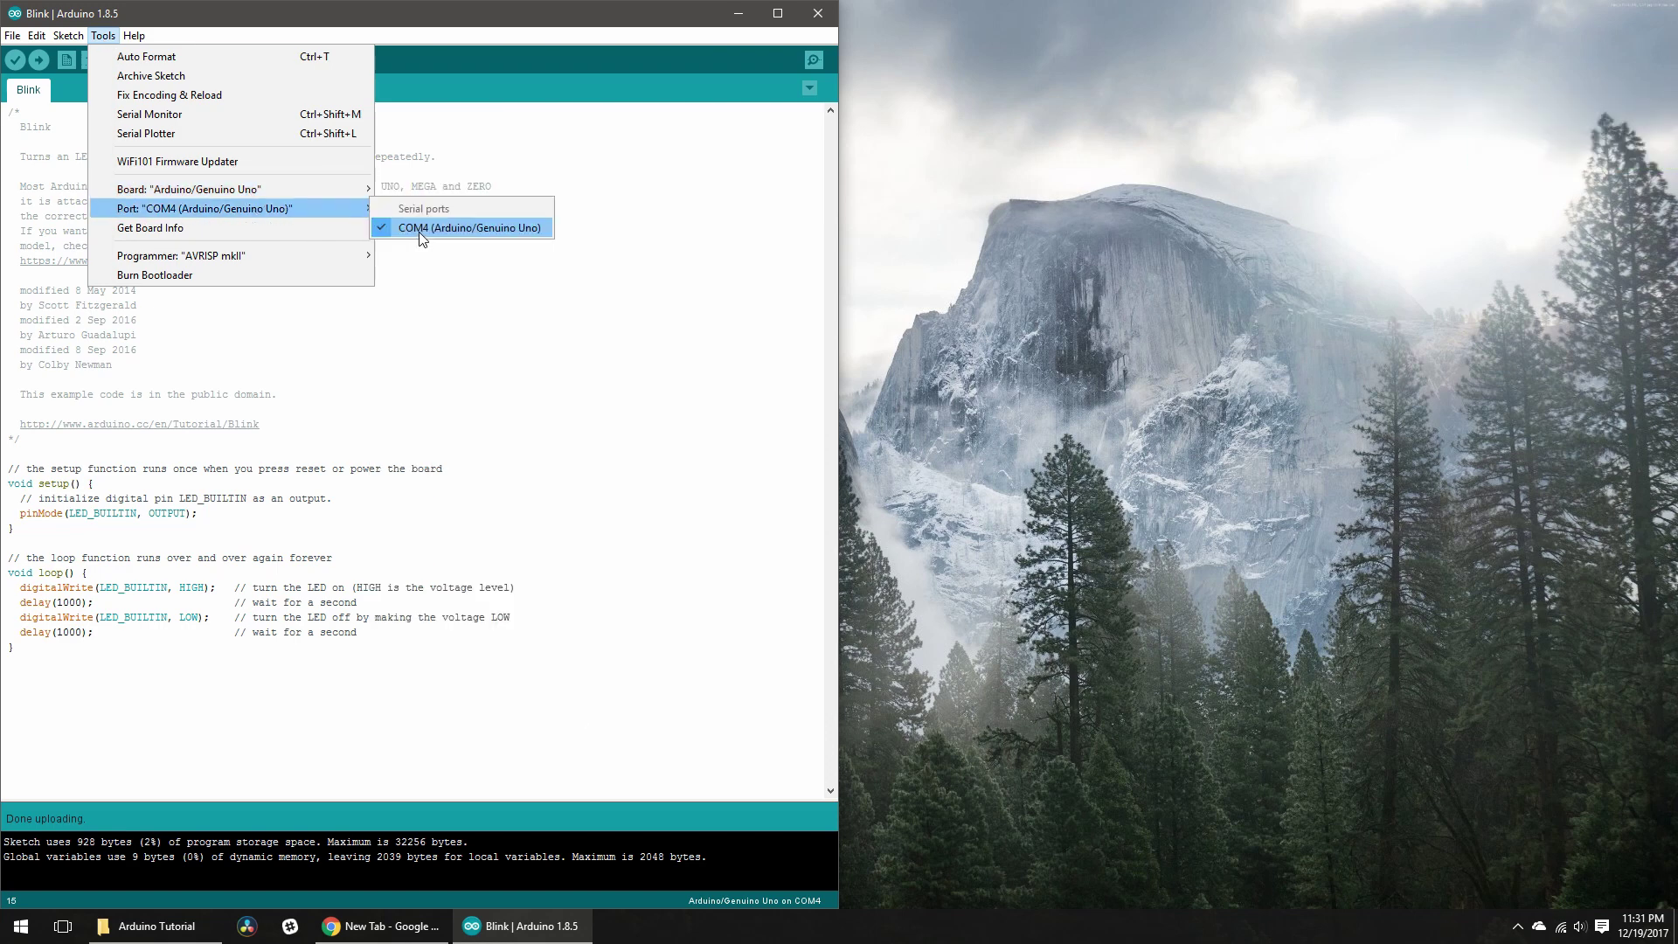
pyautogui.moveTo(205, 209)
pyautogui.click(495, 227)
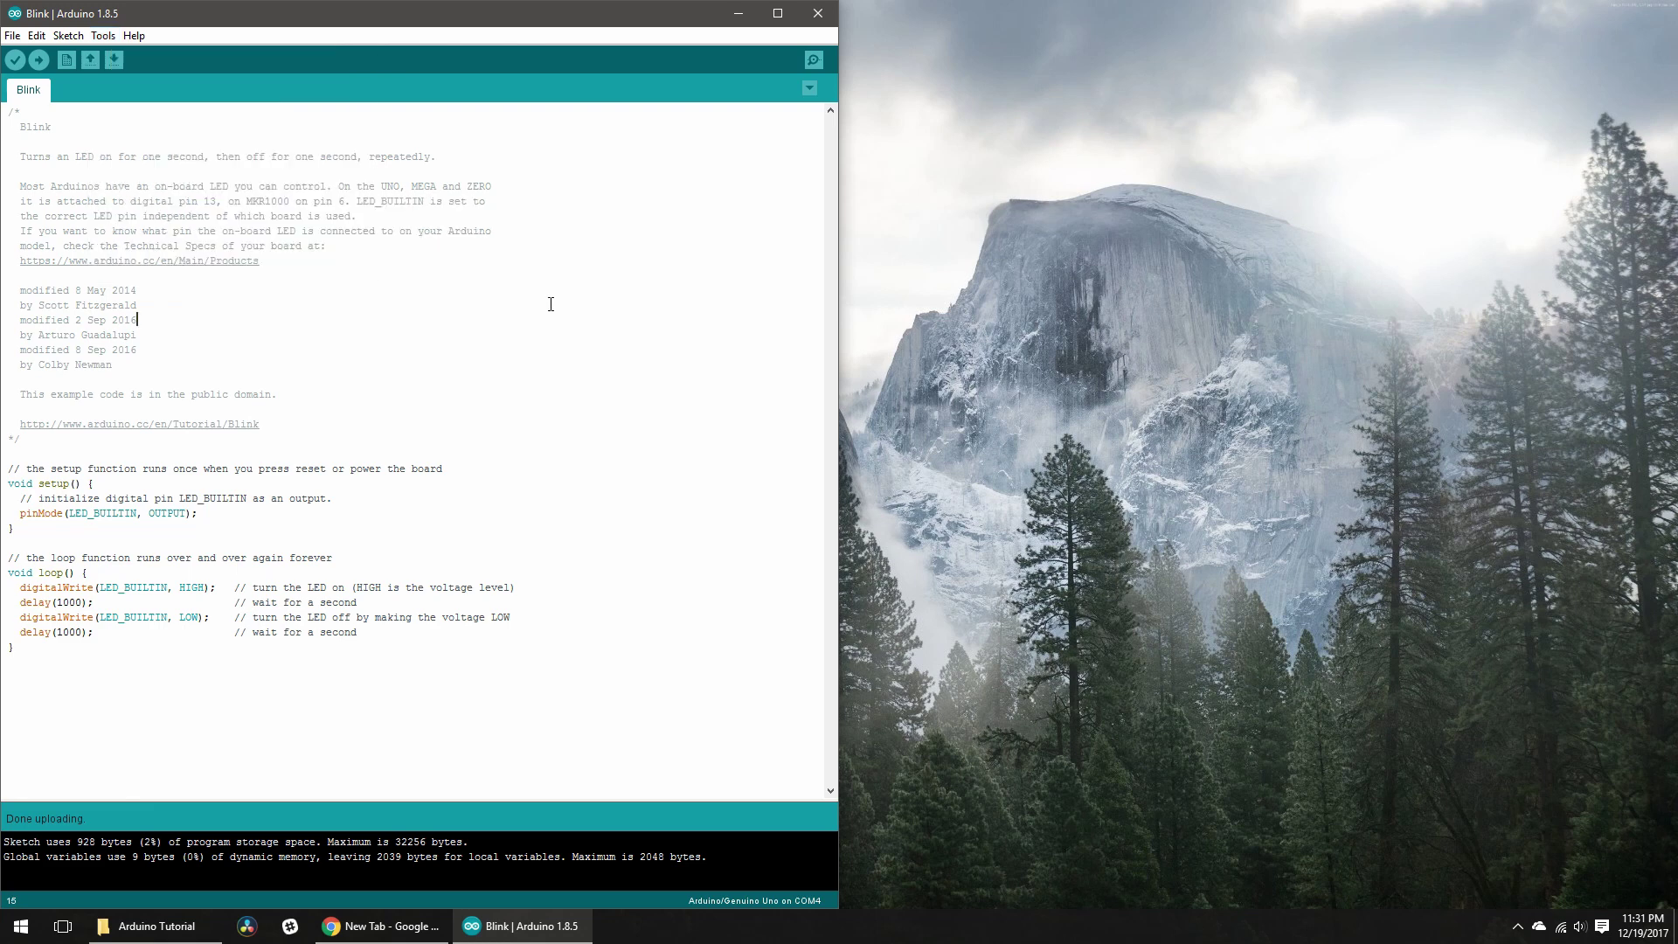
pyautogui.click(39, 62)
# Step: Highlight the global variables memory report and confirm COM4 is still the selected port
pyautogui.moveTo(105, 857); pyautogui.dragTo(489, 876)
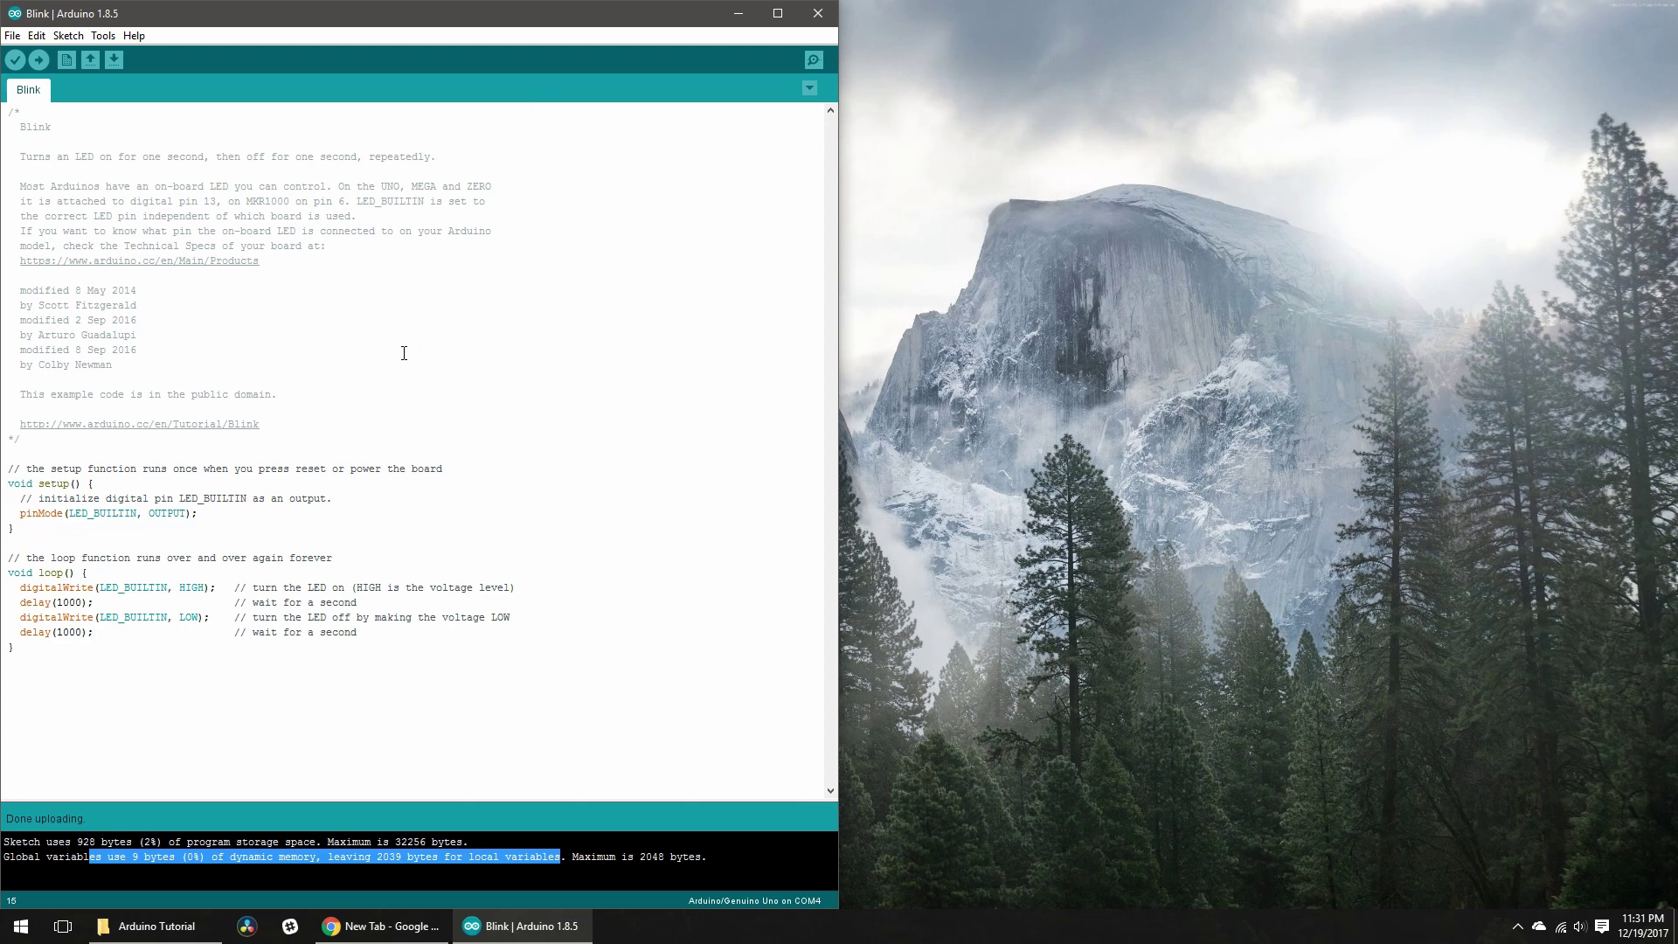
pyautogui.click(102, 36)
pyautogui.moveTo(203, 208)
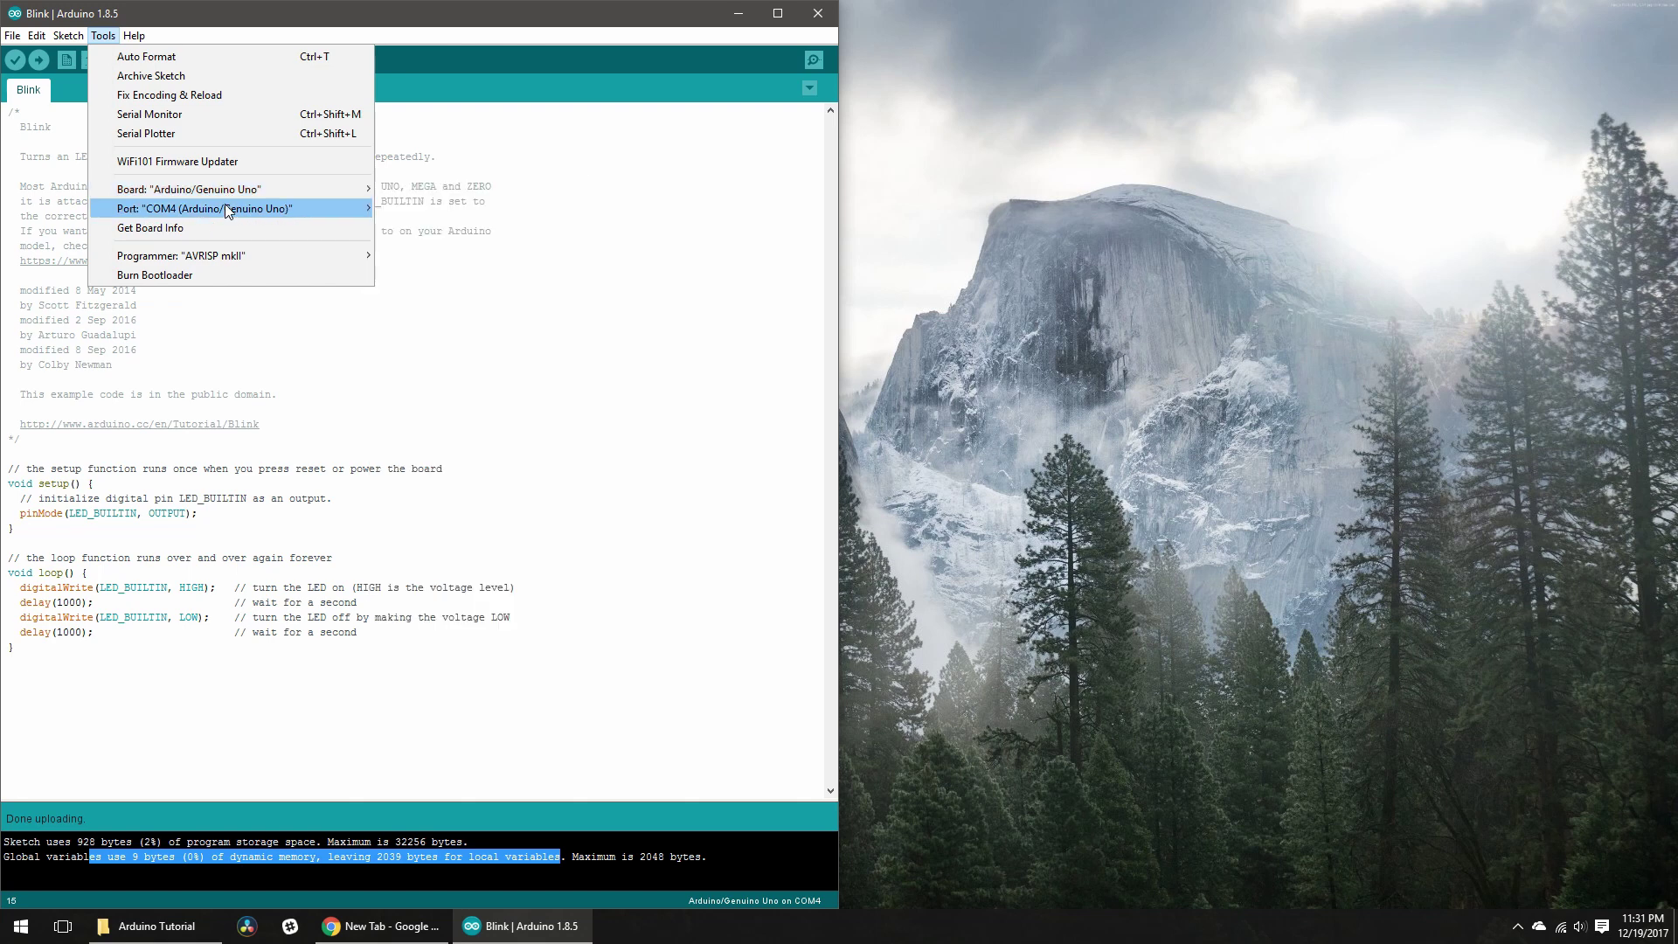
pyautogui.click(1048, 444)
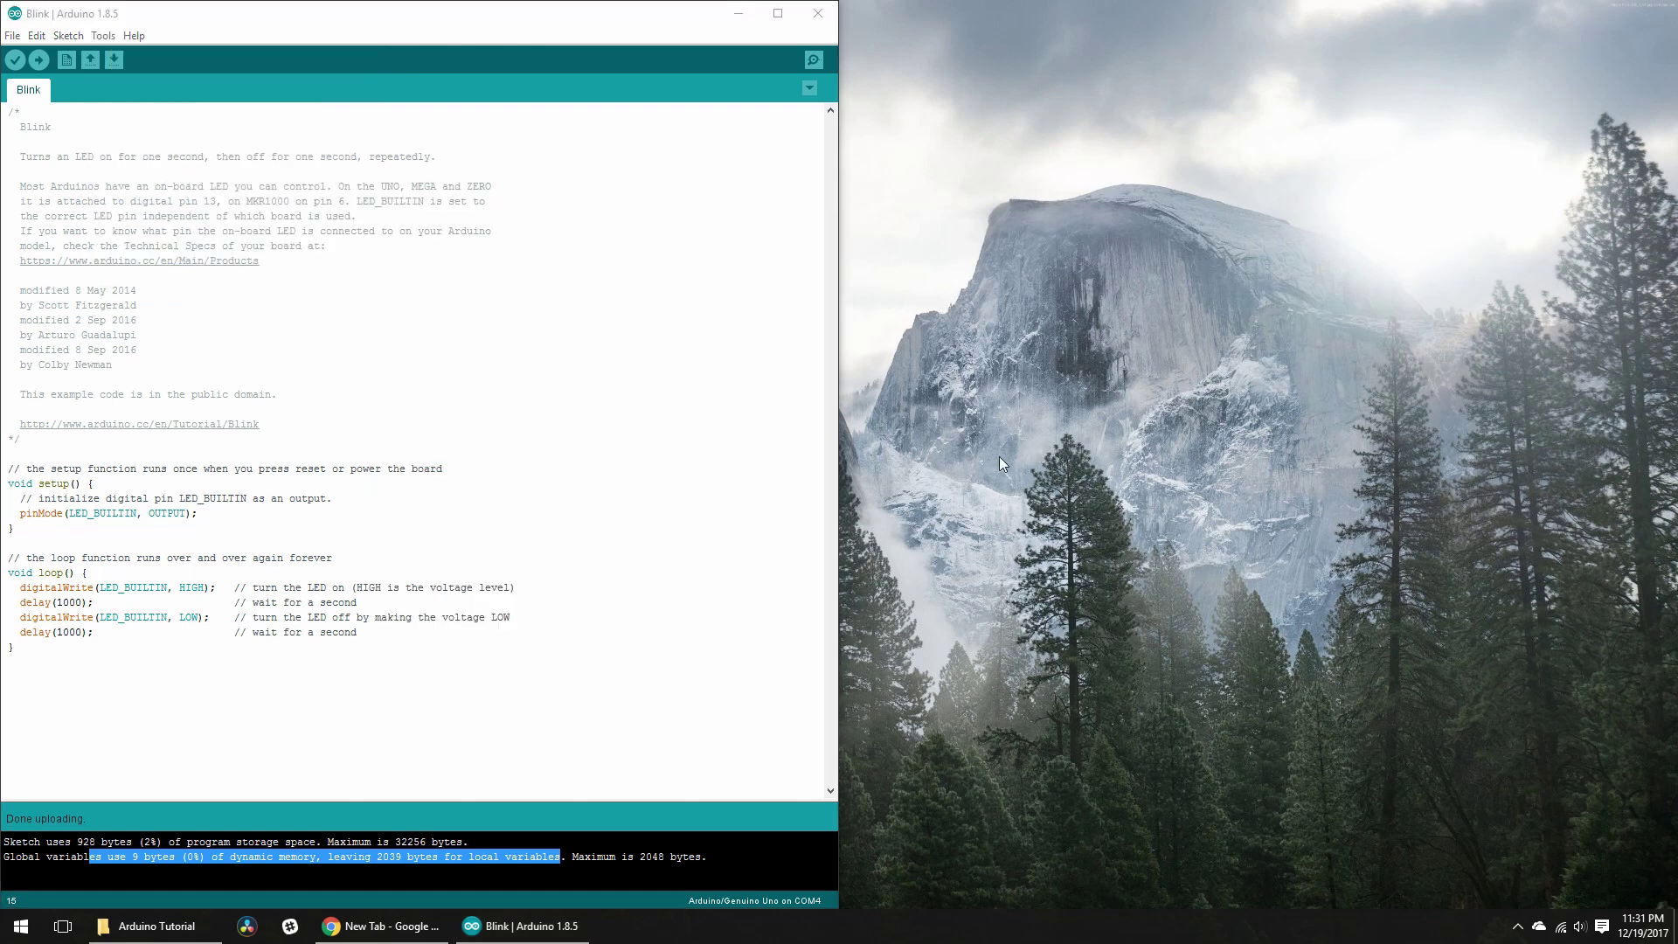